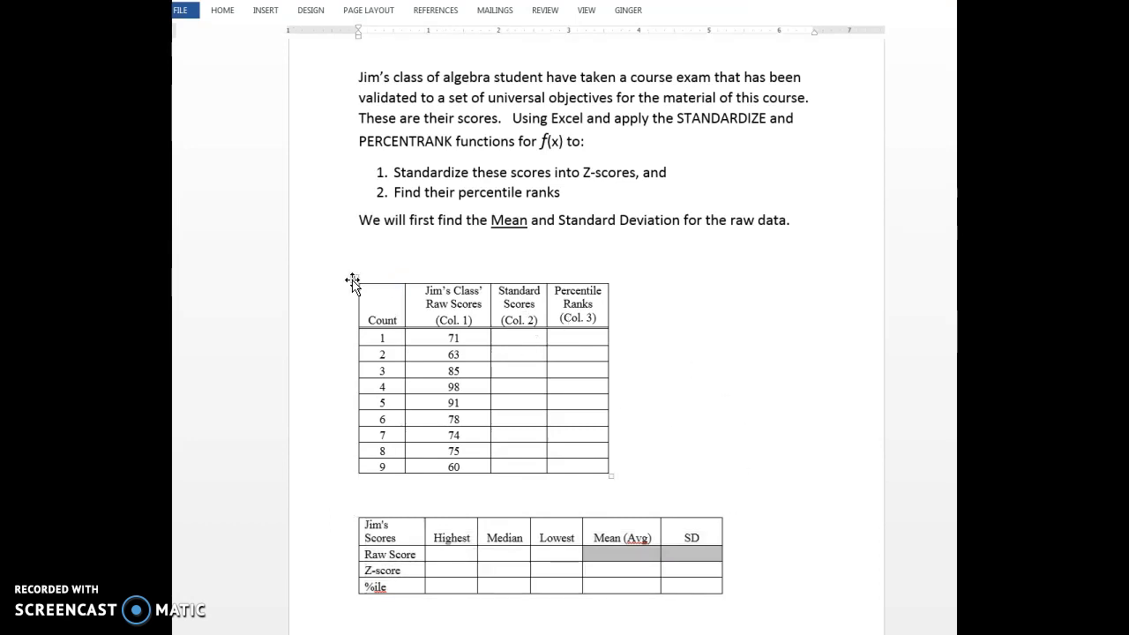
- Copy the raw scores table from the Word document and paste it into the Excel sheet at A1 with its source formatting
click(352, 281)
right_click(353, 281)
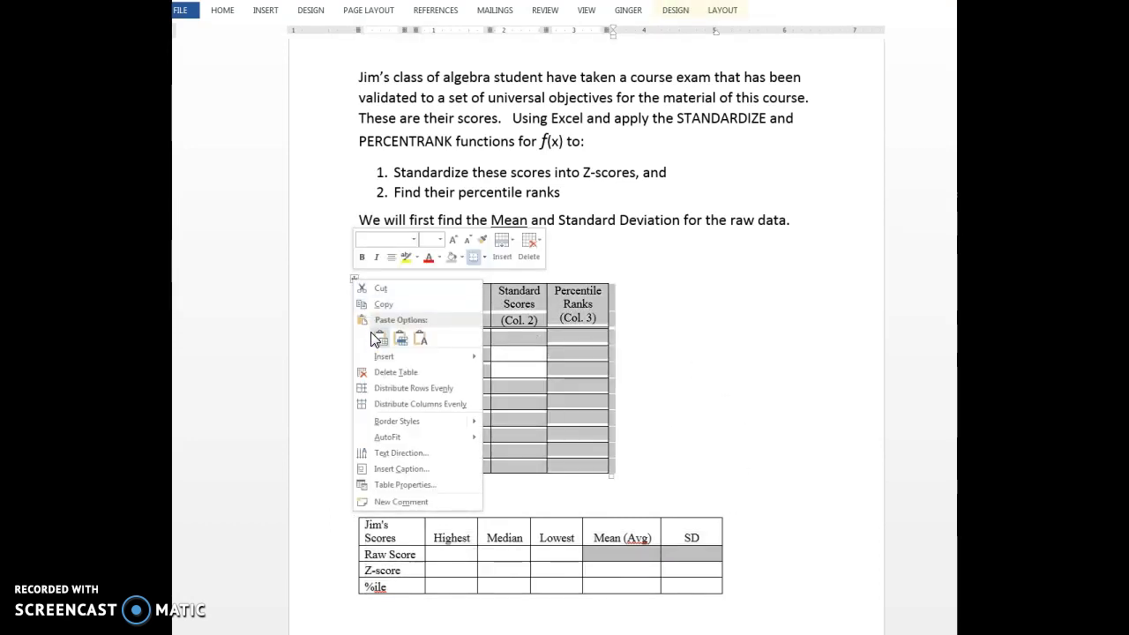
click(408, 304)
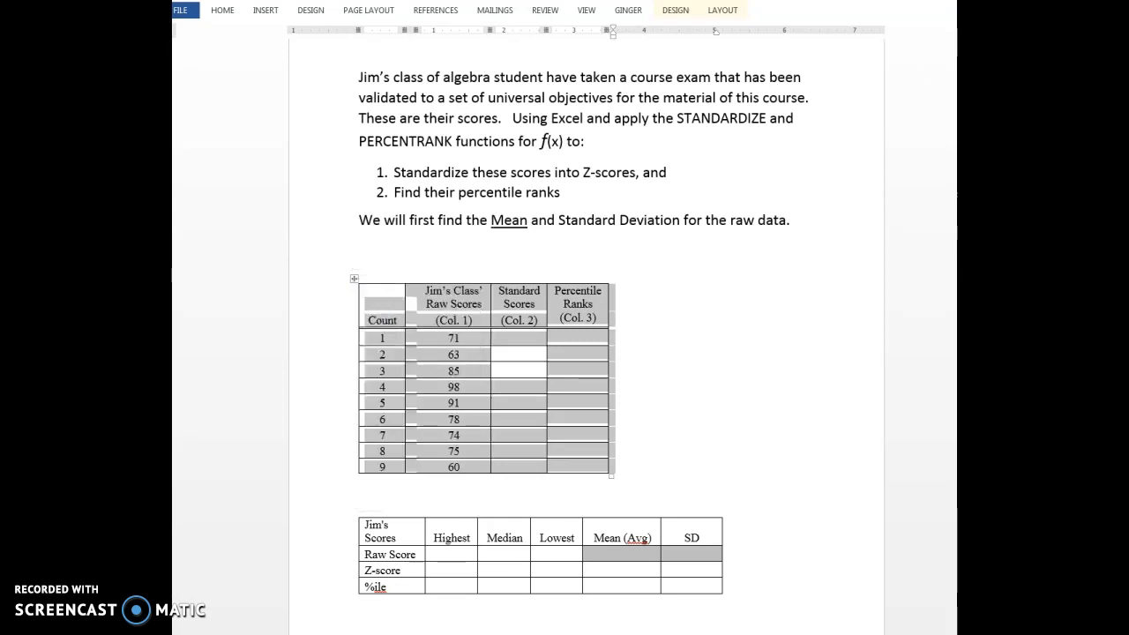
key(alt+Tab)
click(188, 190)
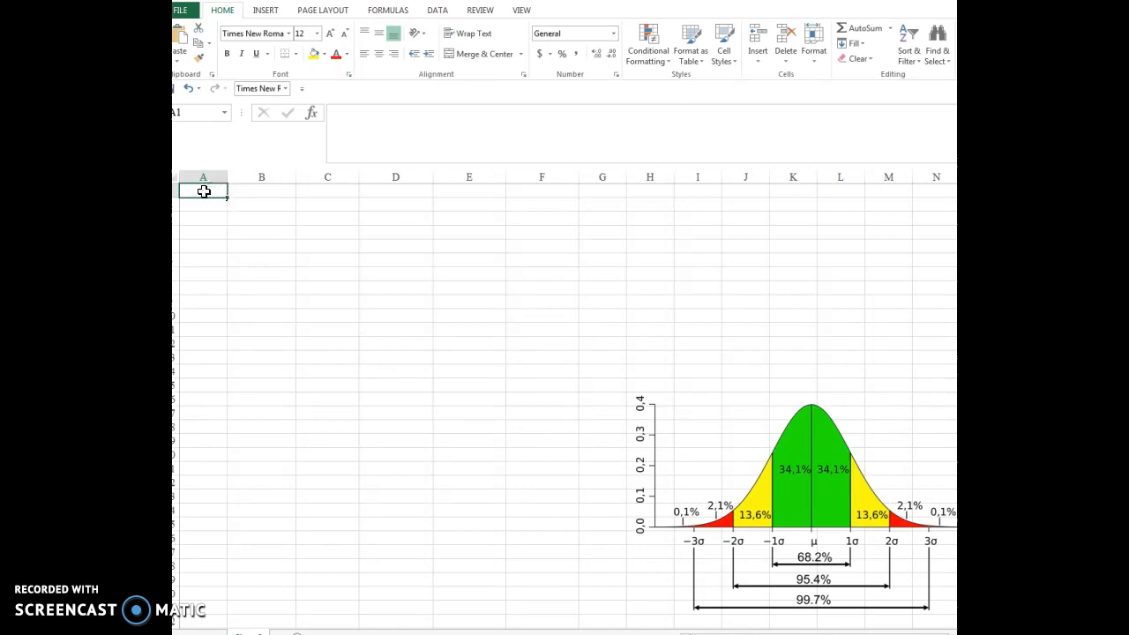
right_click(203, 191)
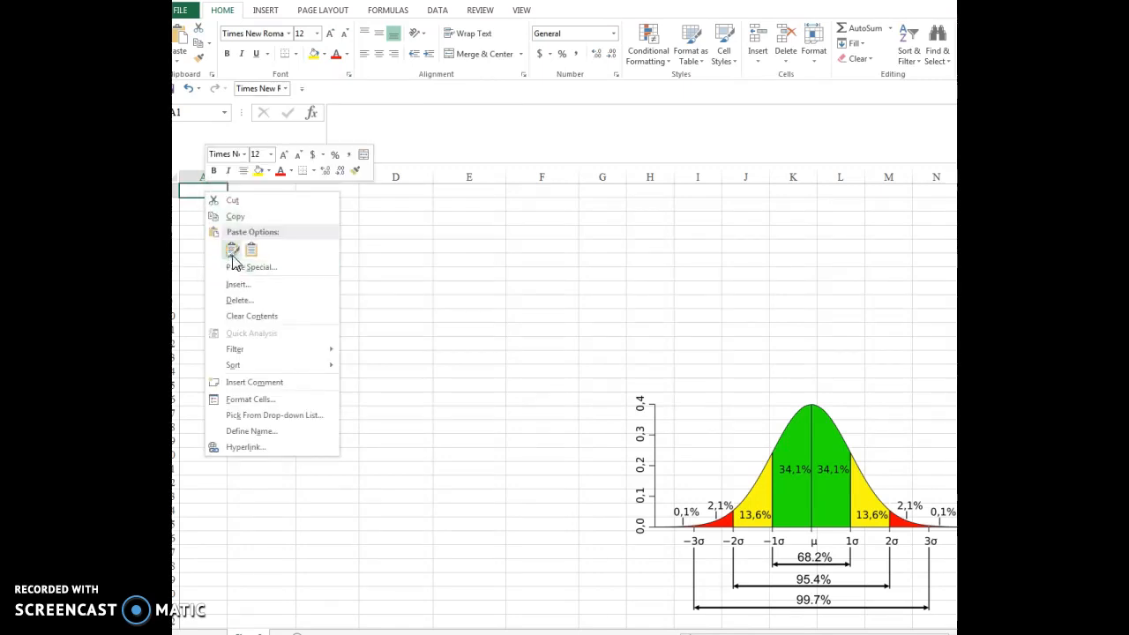
click(230, 250)
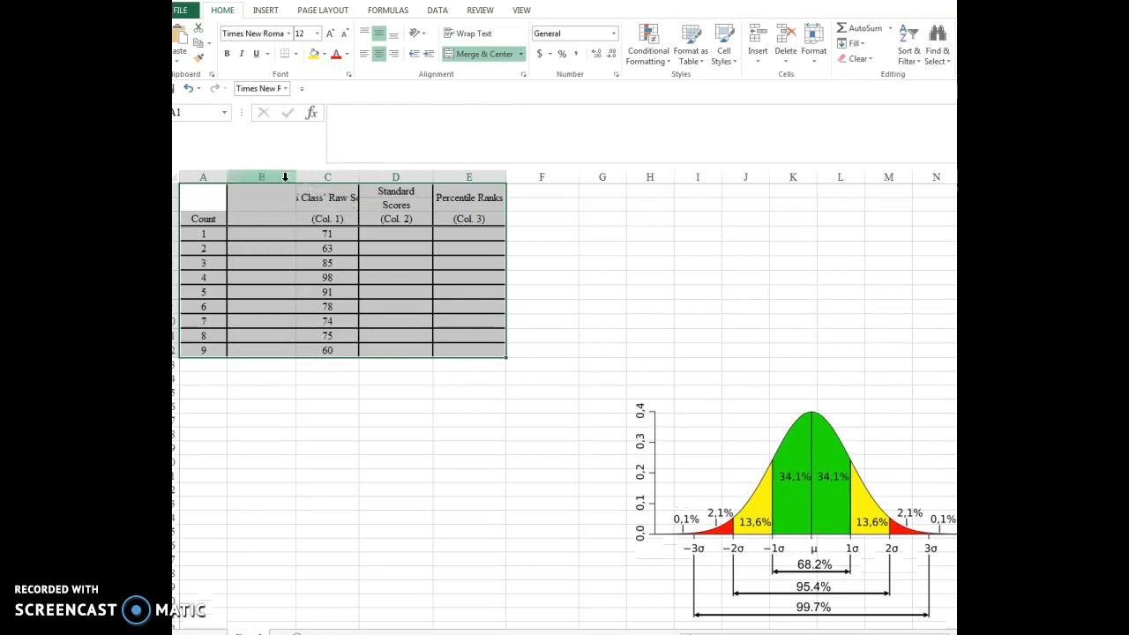
- Delete the empty column B and widen the raw scores column until its full header fits
click(279, 174)
right_click(280, 174)
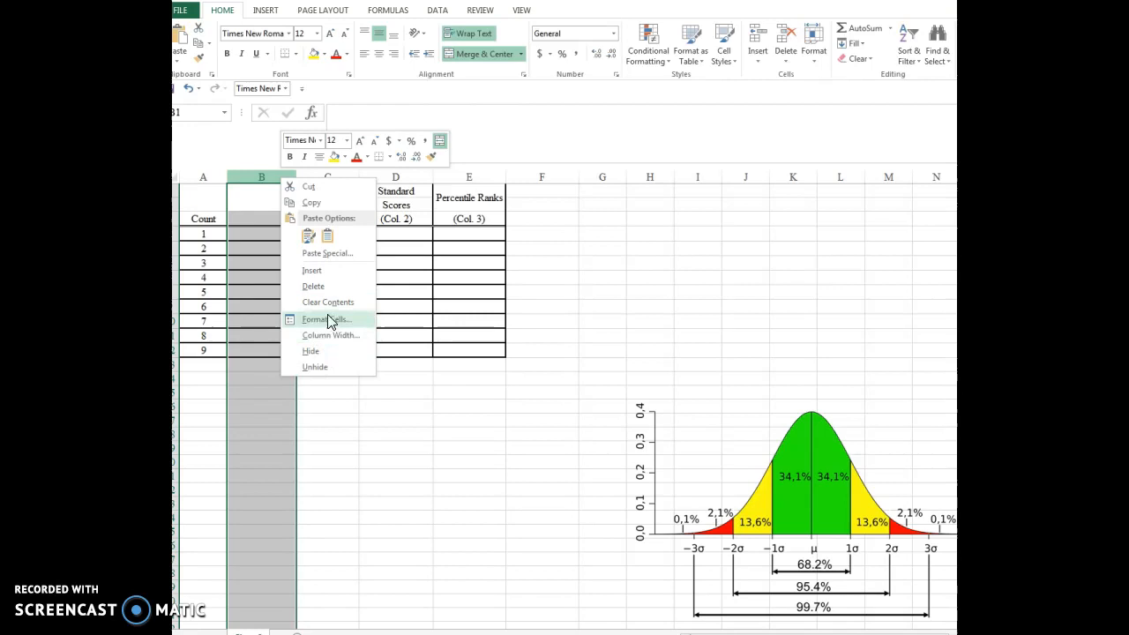
click(316, 287)
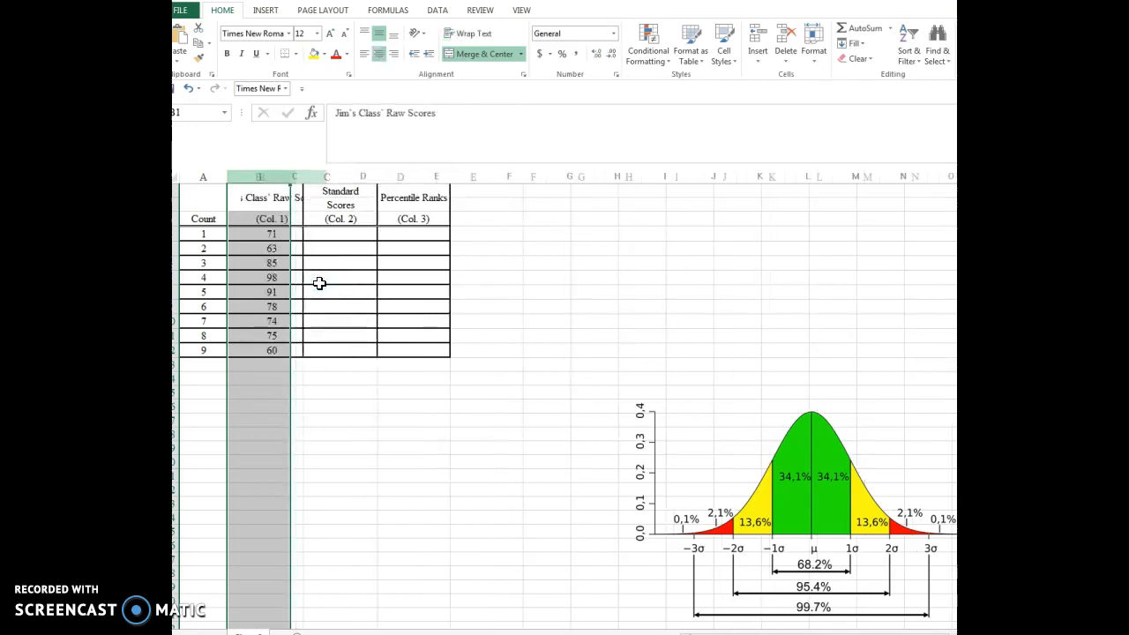
drag(291, 179, 340, 179)
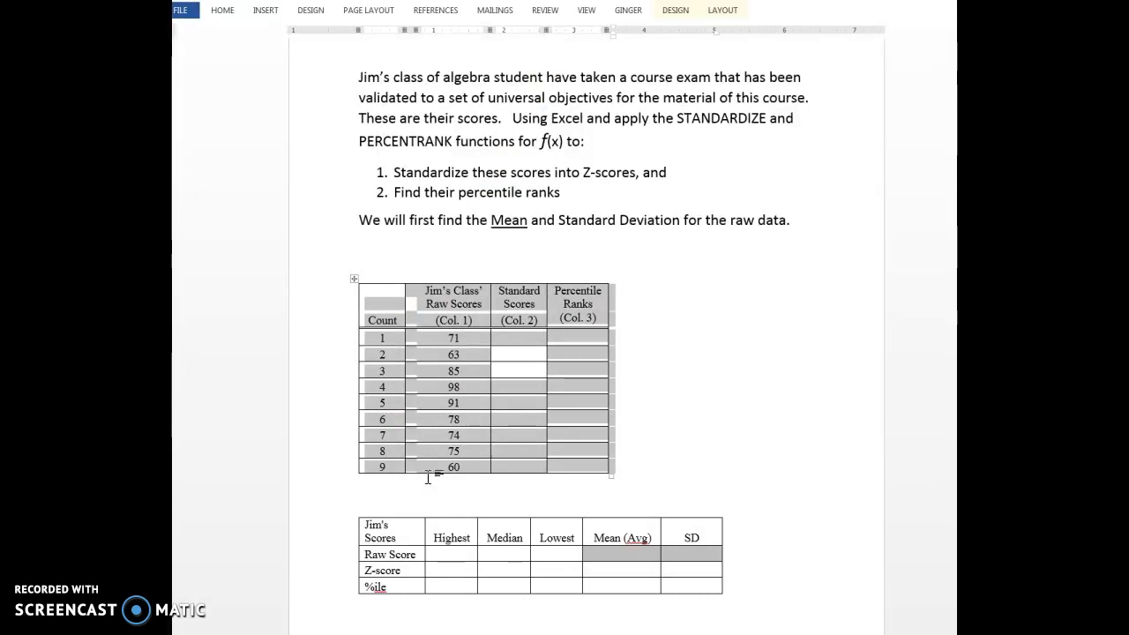
- Copy the summary table (Highest, Median, Lowest, Mean, SD) from the Word document and paste it into the Excel sheet at F1
click(391, 525)
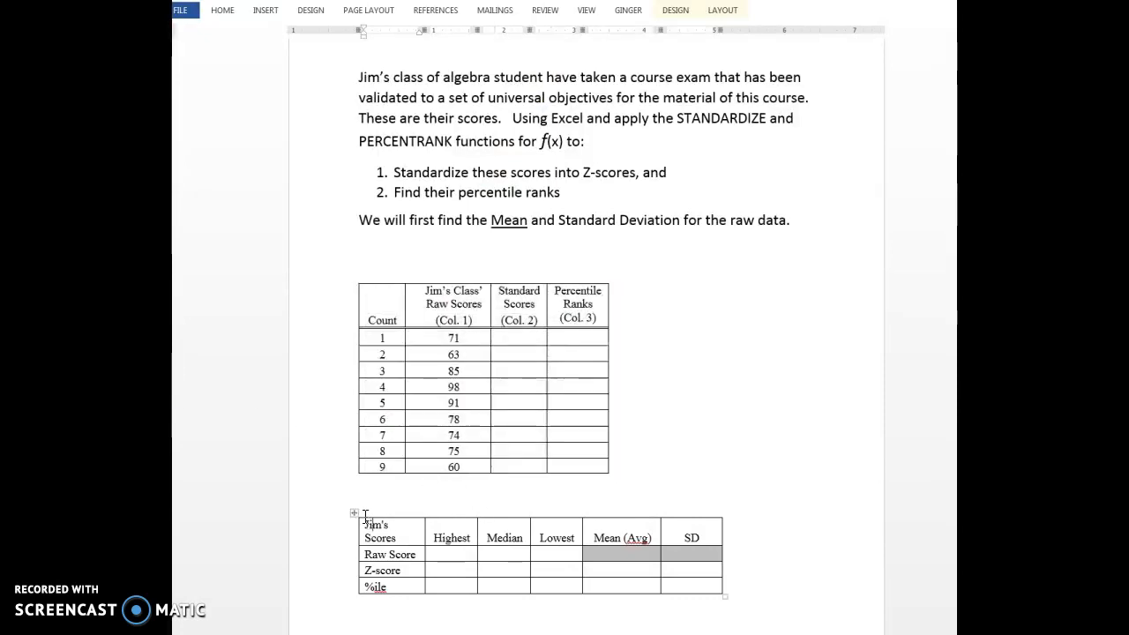
click(354, 515)
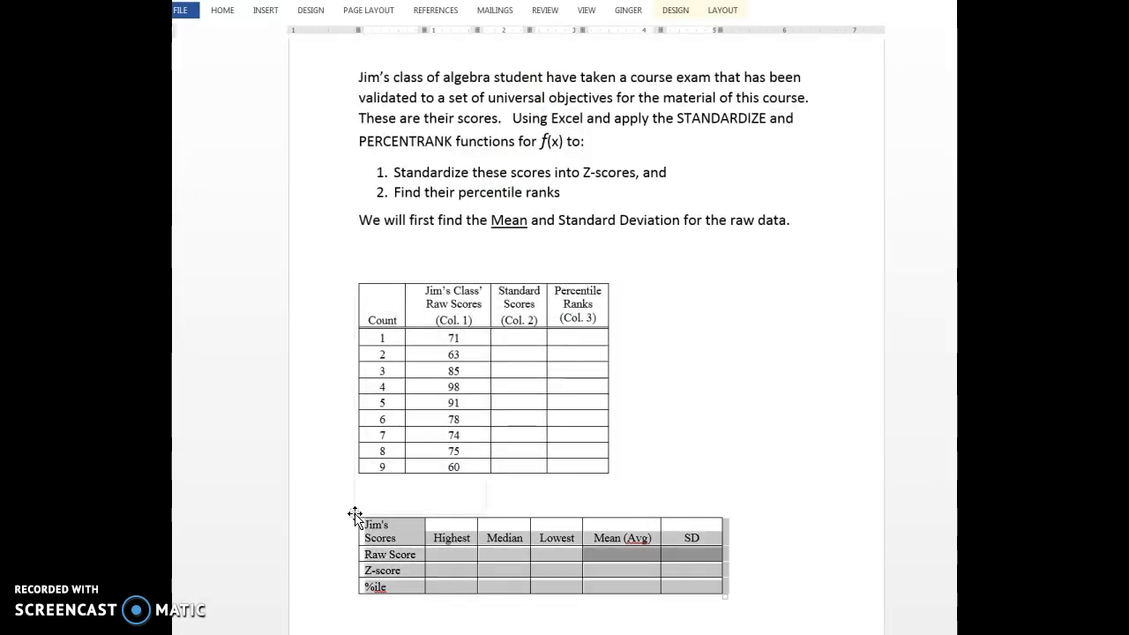
right_click(354, 515)
click(385, 309)
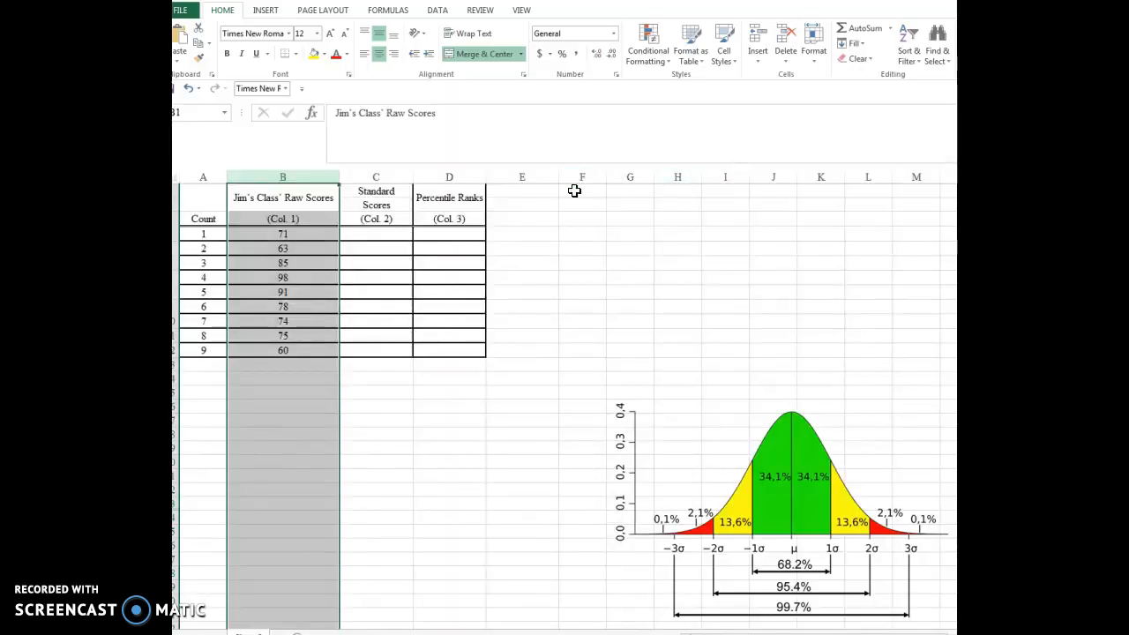
click(574, 191)
right_click(575, 190)
click(602, 247)
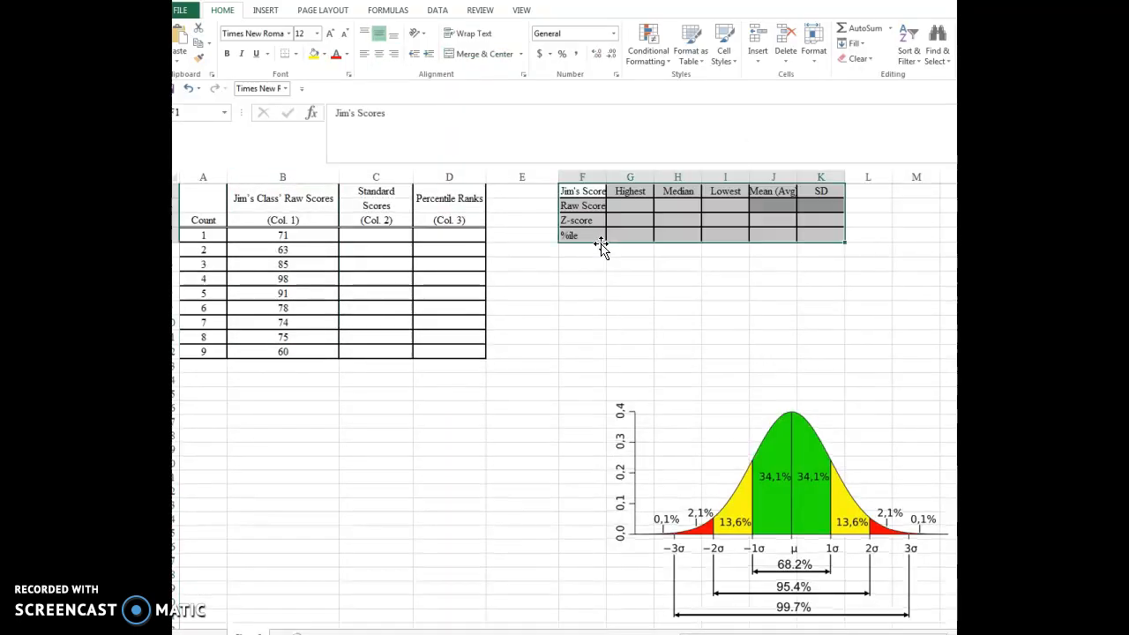
click(770, 280)
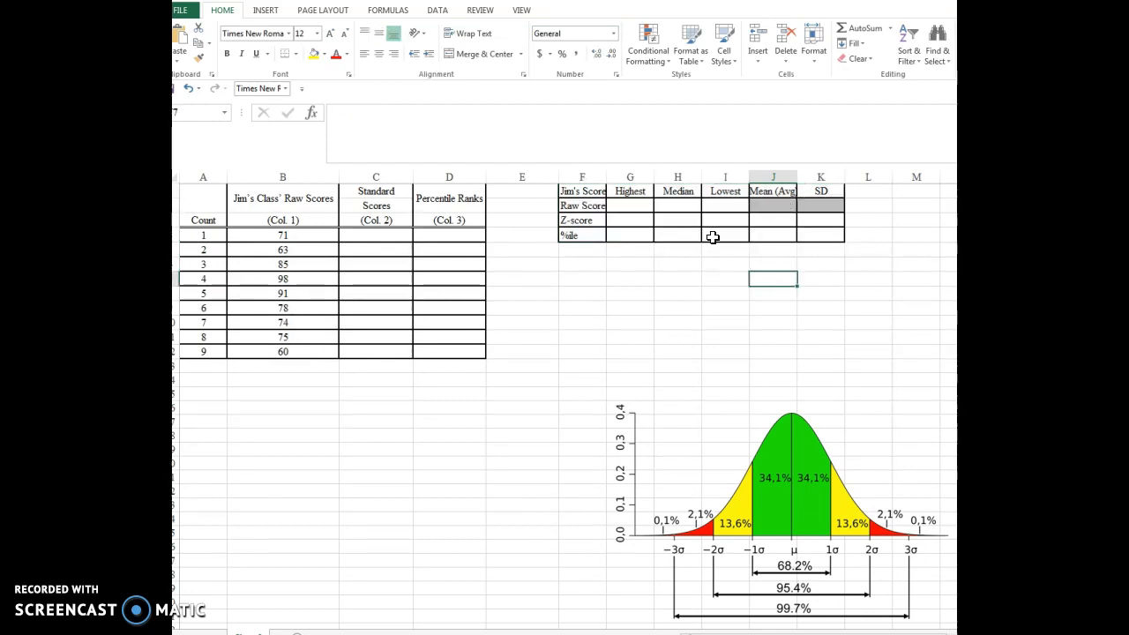
- Insert the AVERAGE function in the raw score Mean cell J2, using the range B4:B12
click(778, 206)
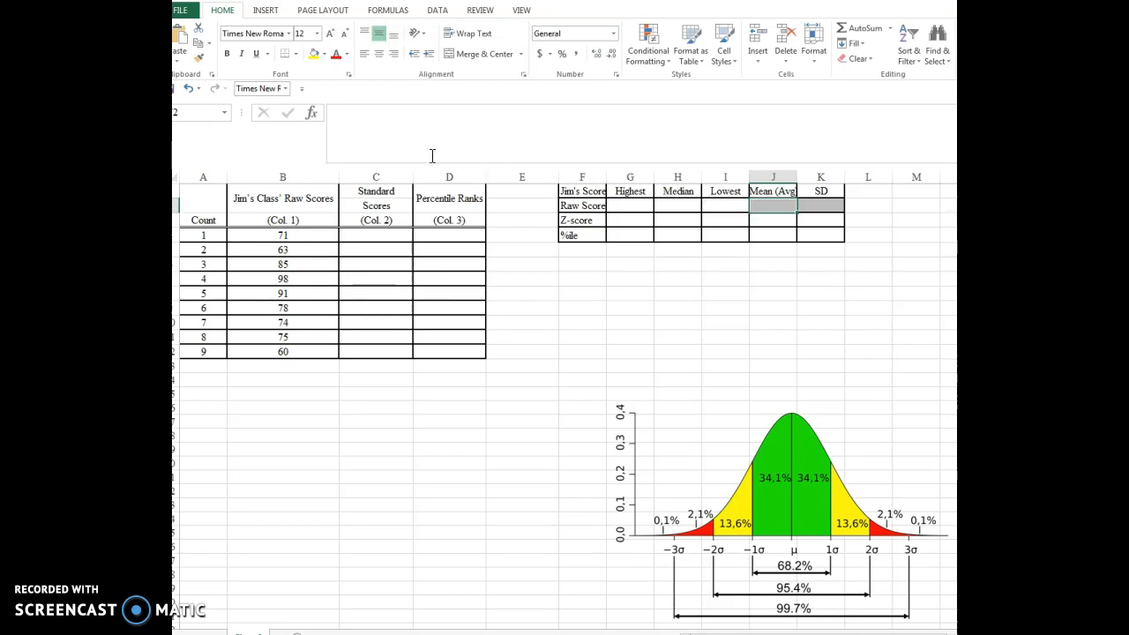
click(310, 113)
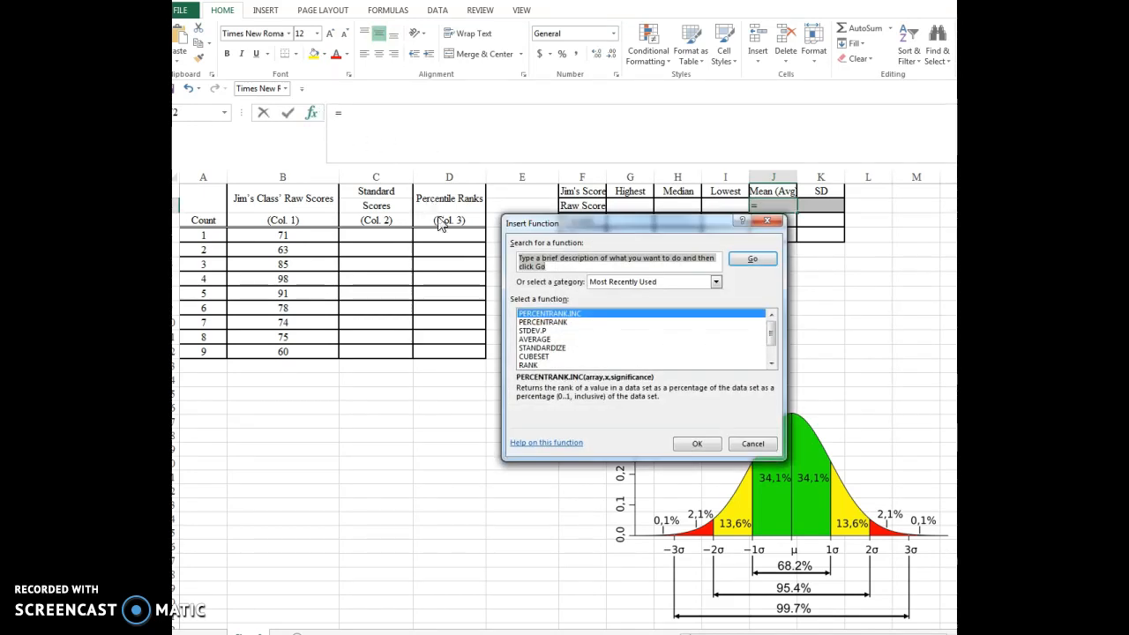
drag(564, 257, 517, 264)
text(average)
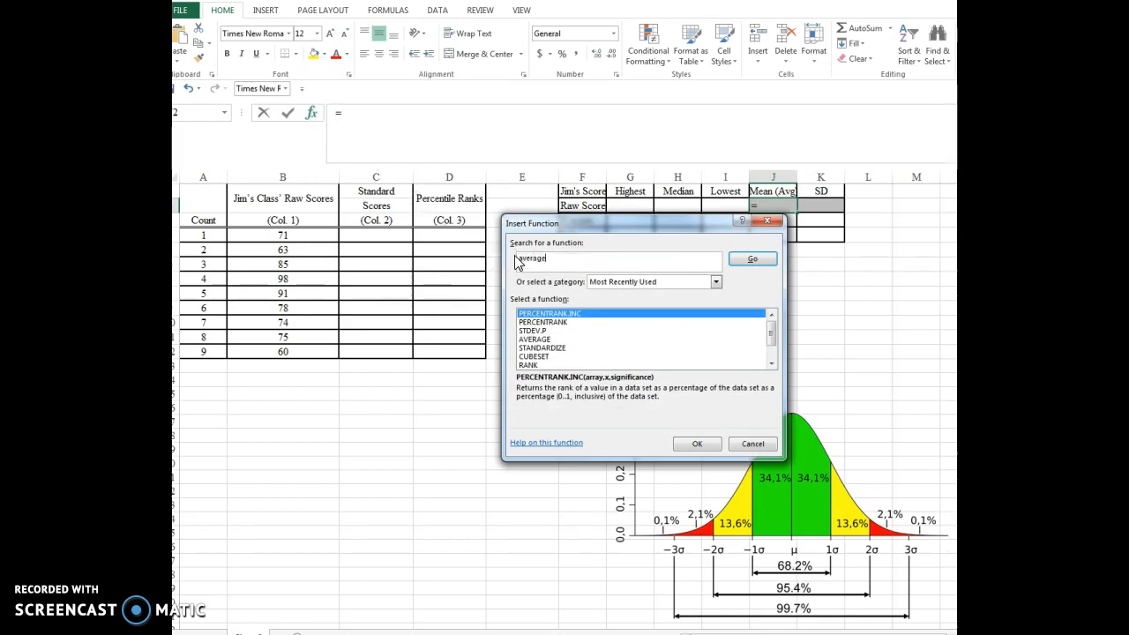
click(755, 261)
click(696, 444)
drag(544, 229, 414, 388)
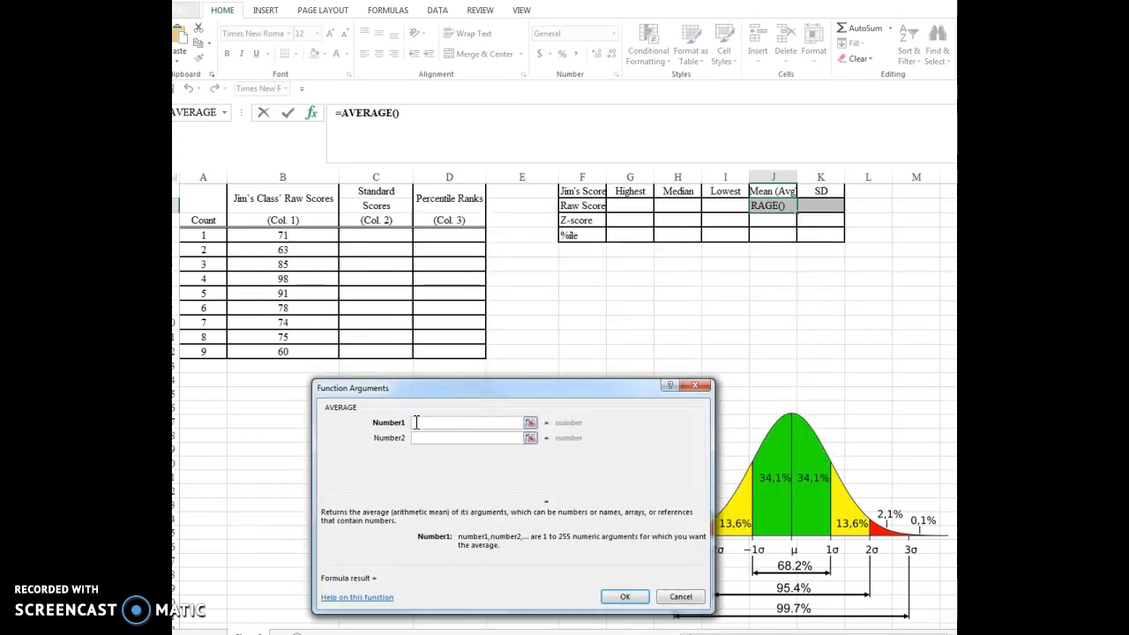
click(290, 236)
drag(290, 237, 286, 351)
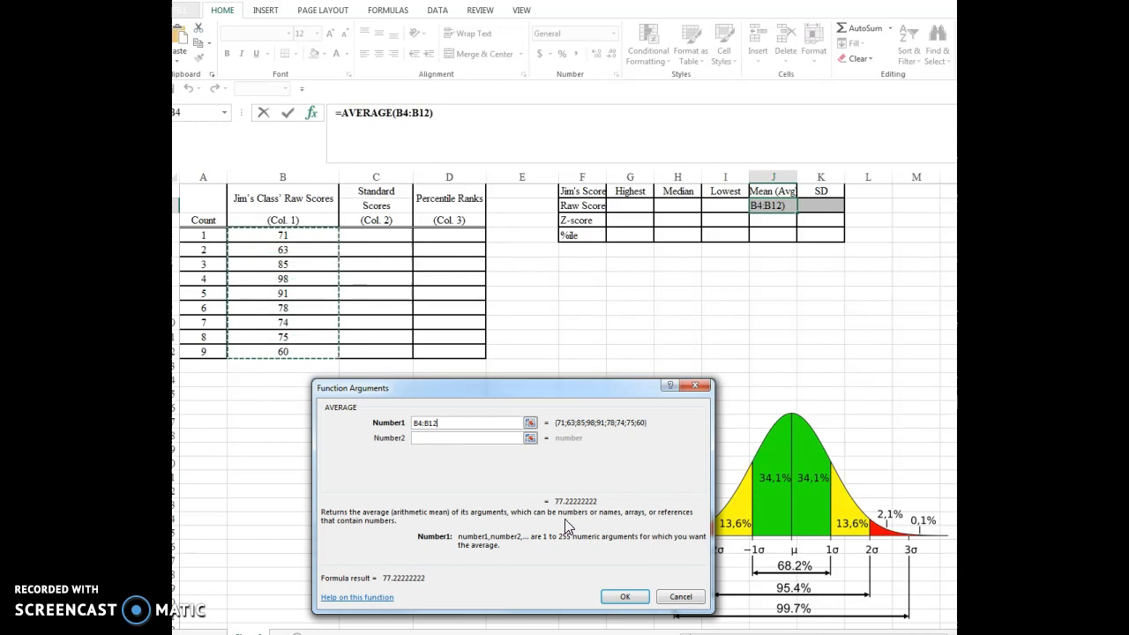
click(628, 597)
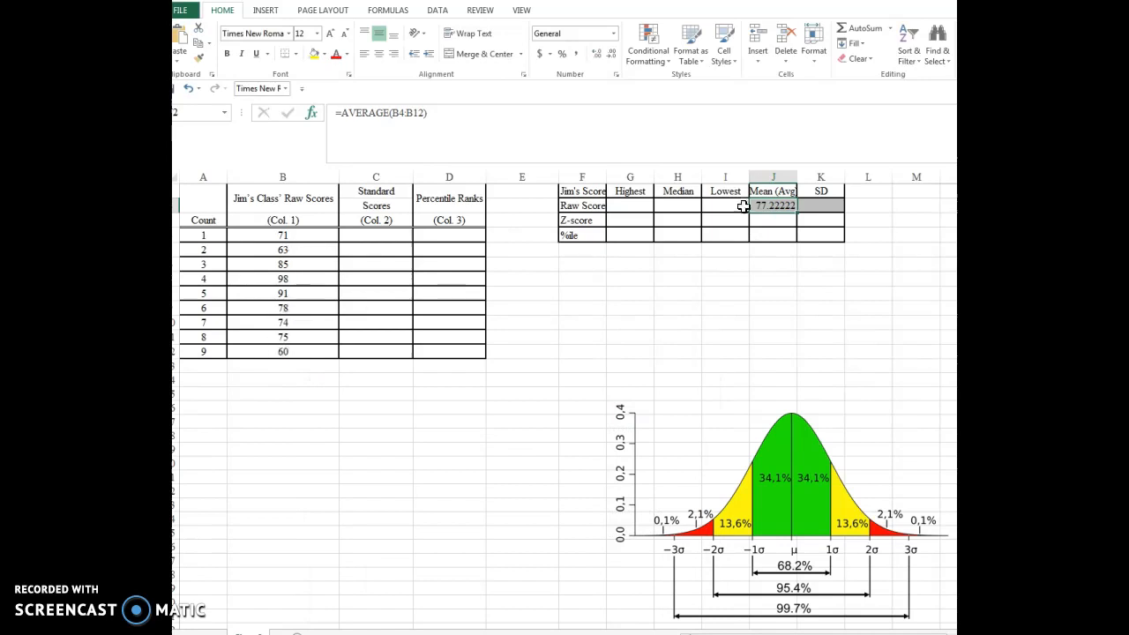
- Reduce the mean in J2 to one decimal place
click(612, 55)
click(612, 57)
click(612, 57)
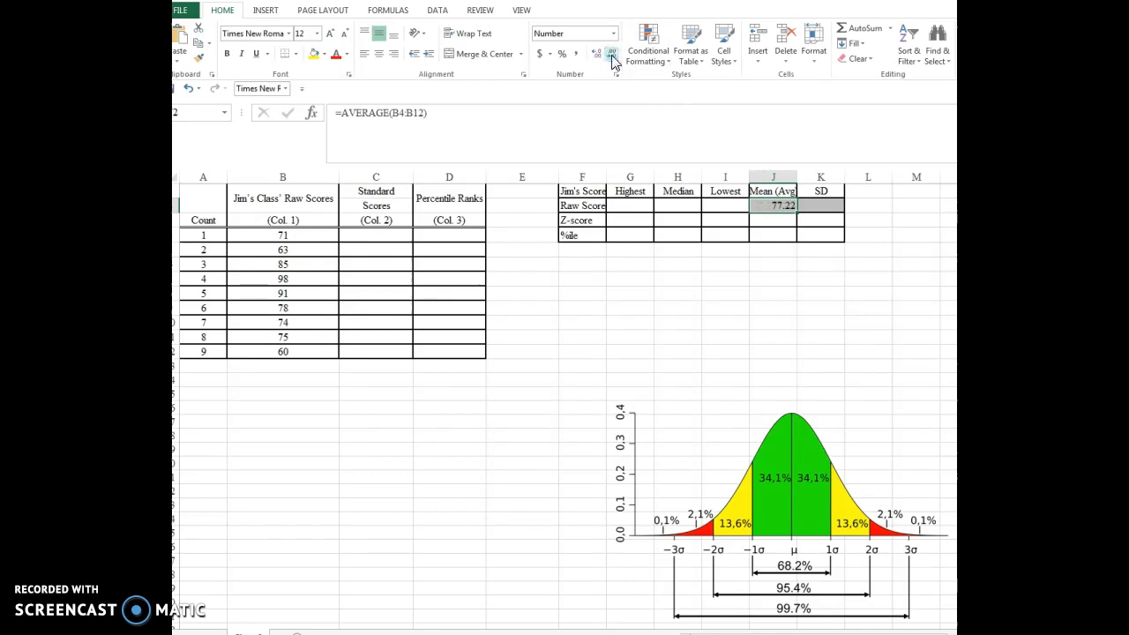
click(612, 58)
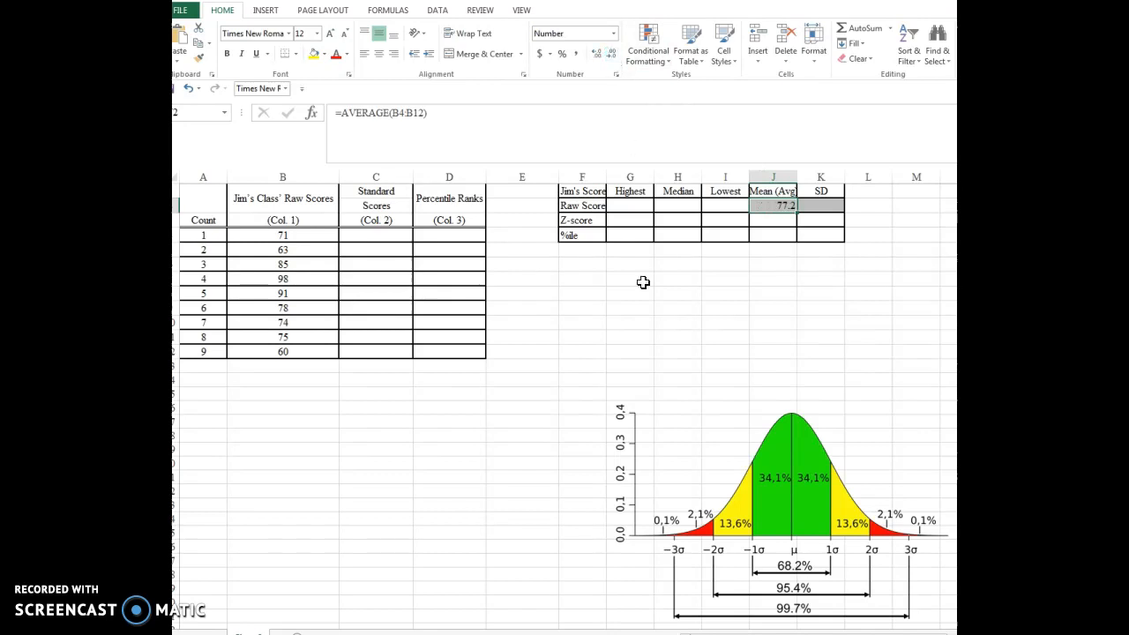
click(465, 510)
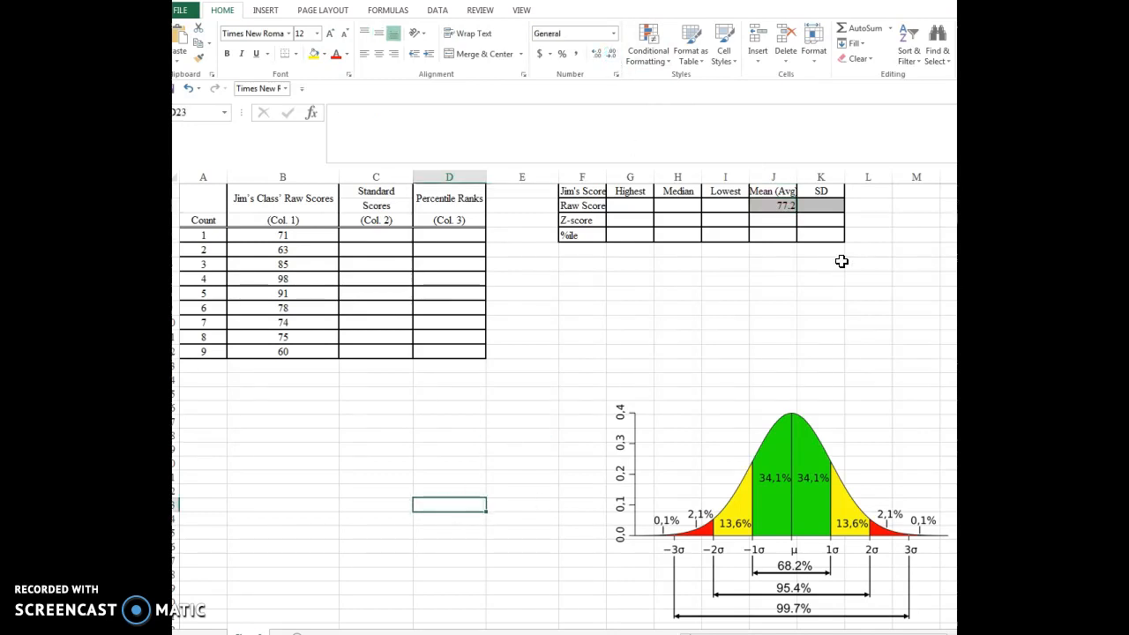
click(822, 204)
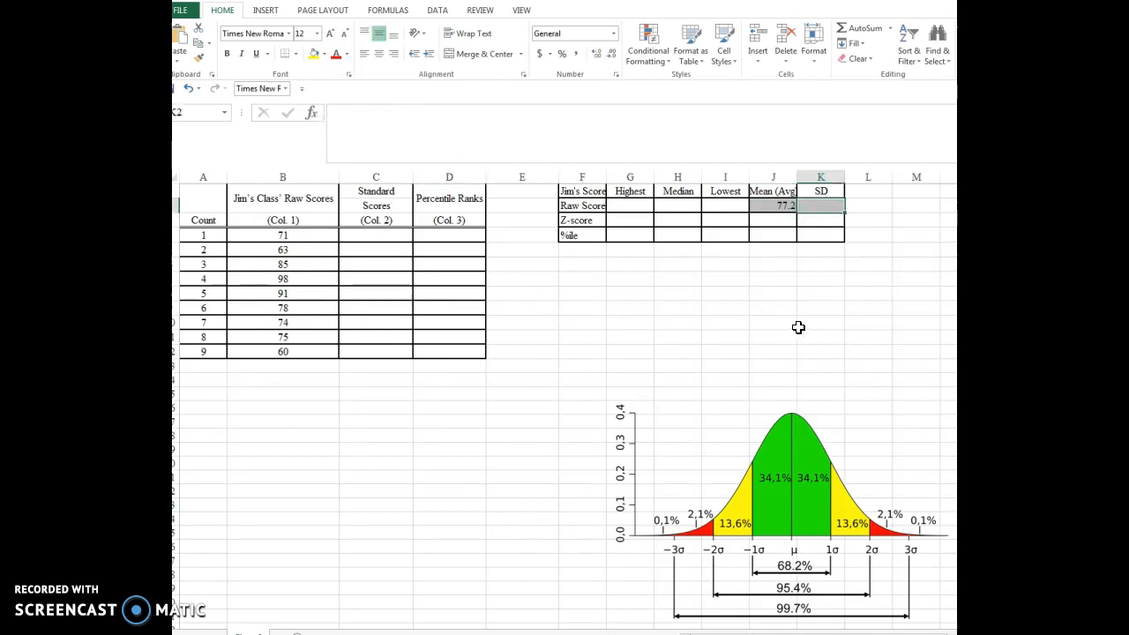
text(=)
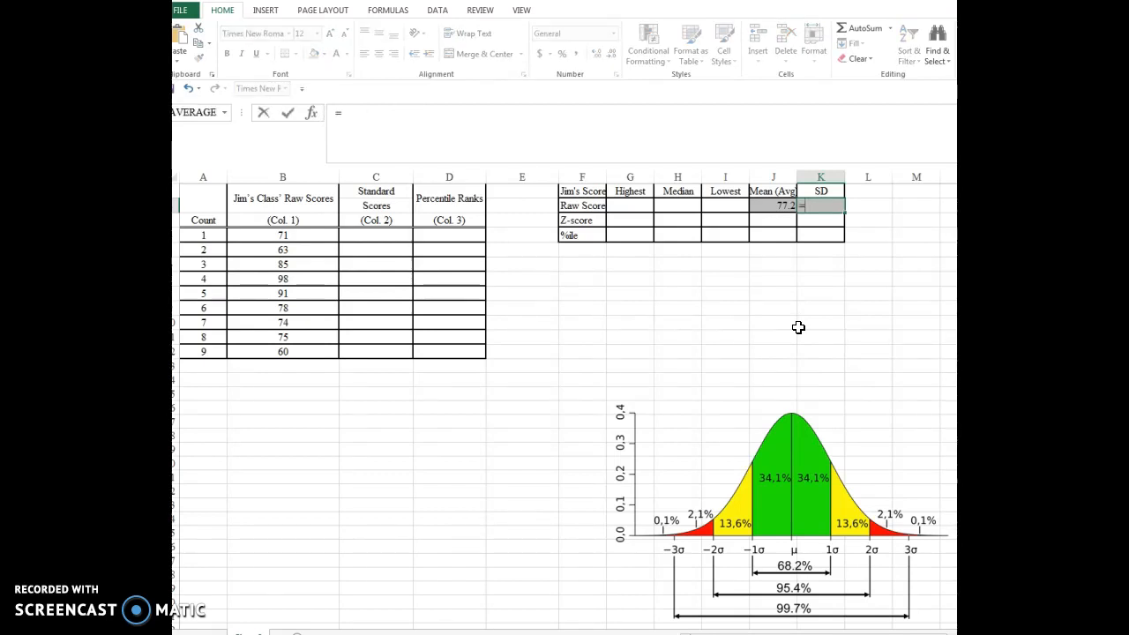
text(std)
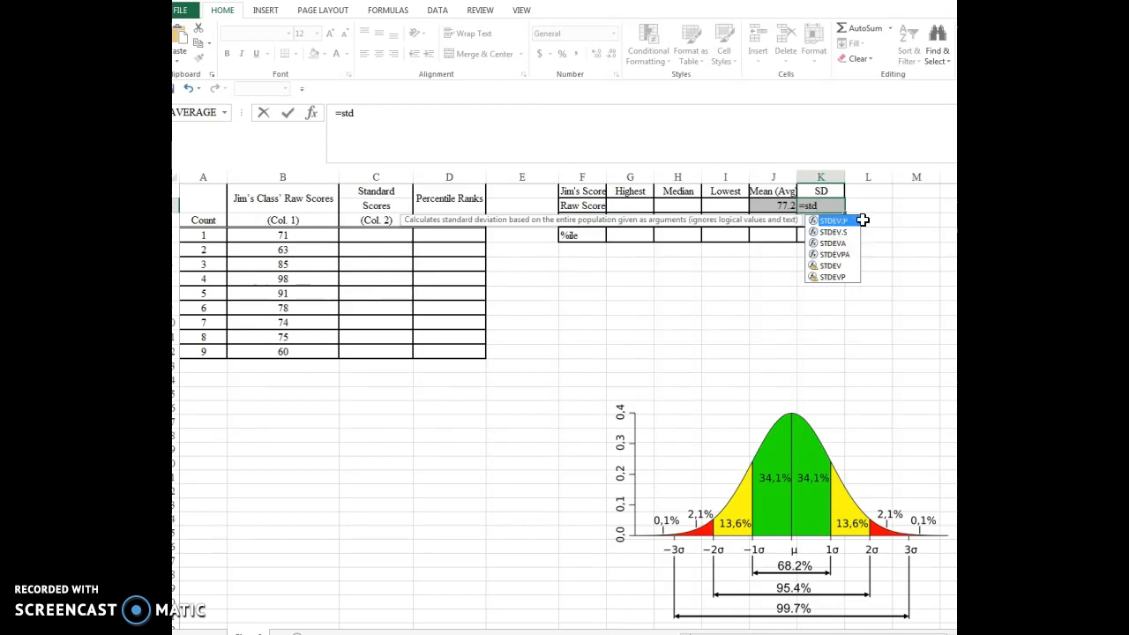
- Move the normal curve picture closer beneath the summary table, starting around column F
drag(731, 390, 708, 352)
click(697, 446)
drag(697, 447, 641, 374)
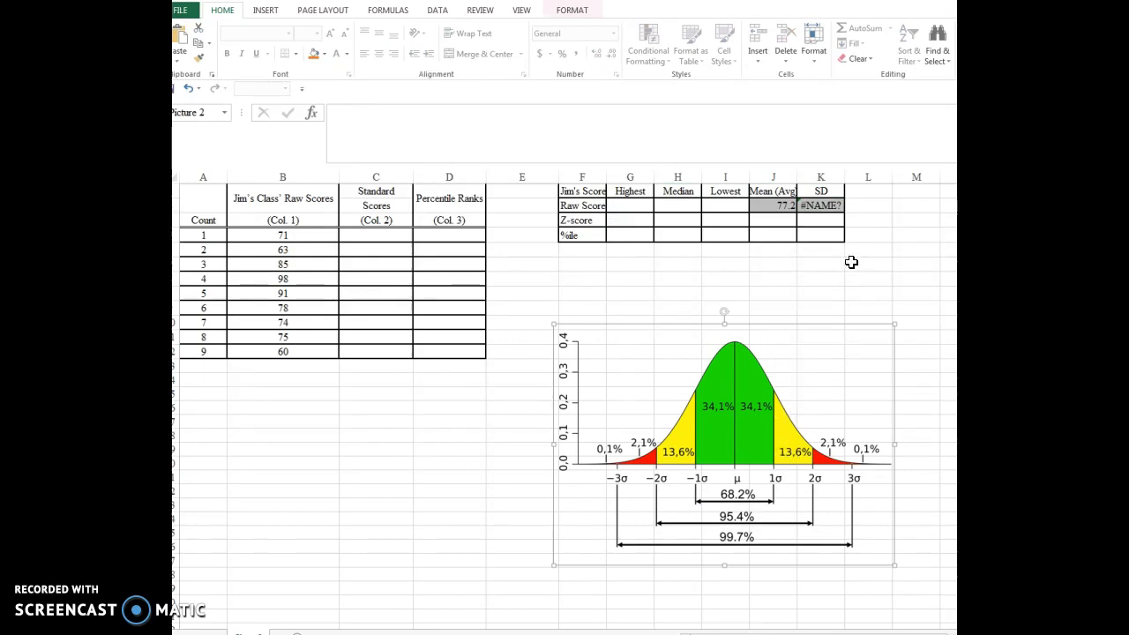
- Replace the incomplete formula in the raw score SD cell K2 with STDEV.P over B4:B12
click(828, 204)
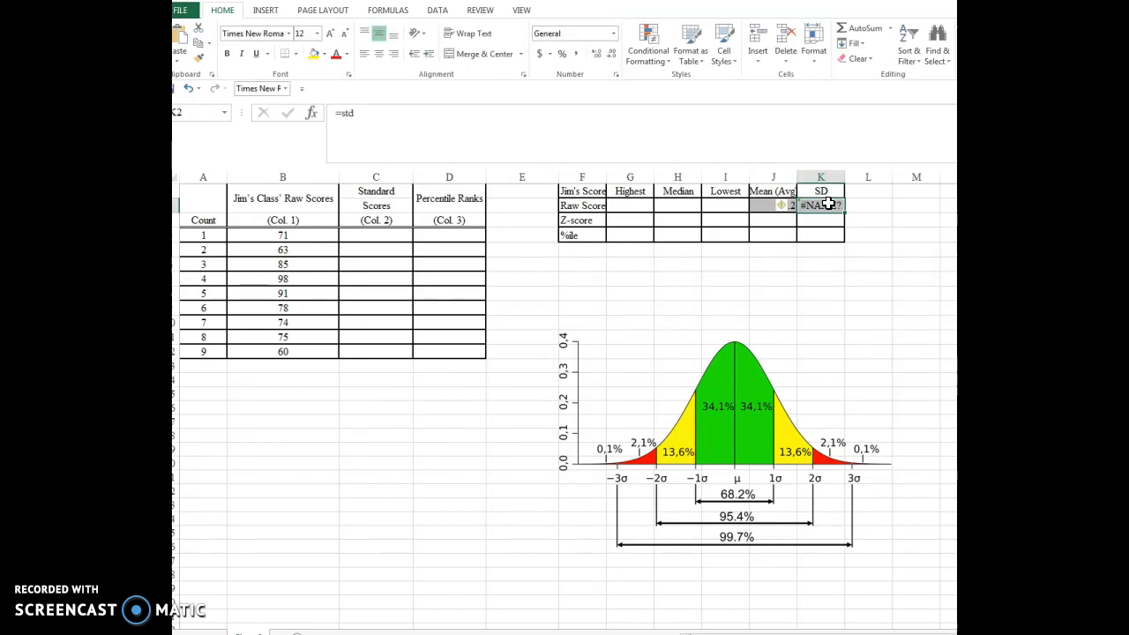
click(378, 126)
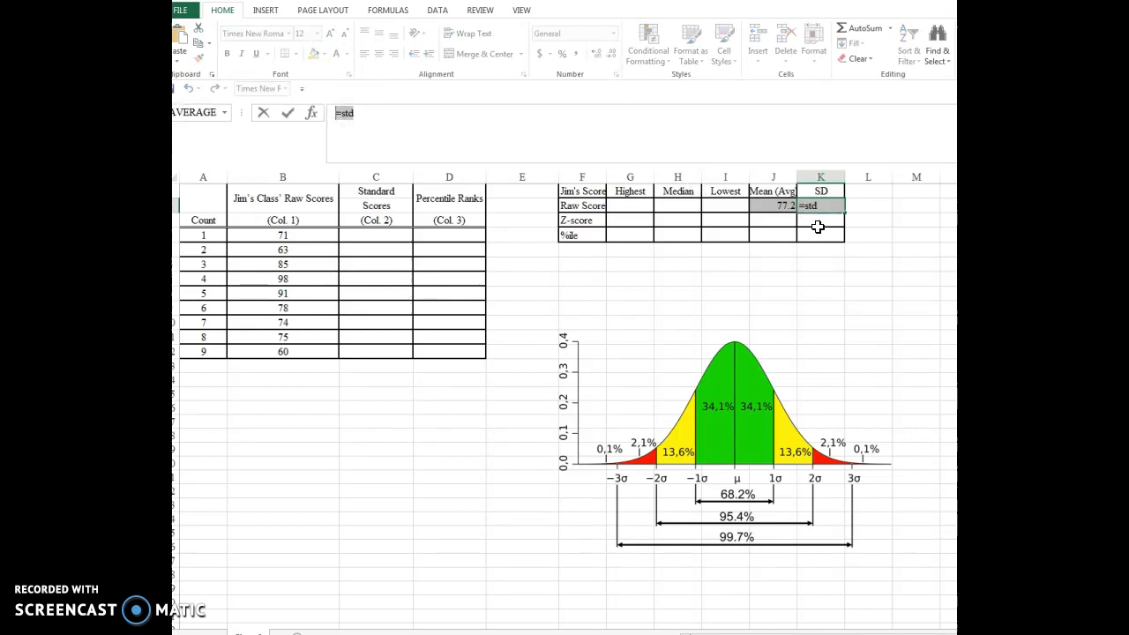
key(BackSpace)
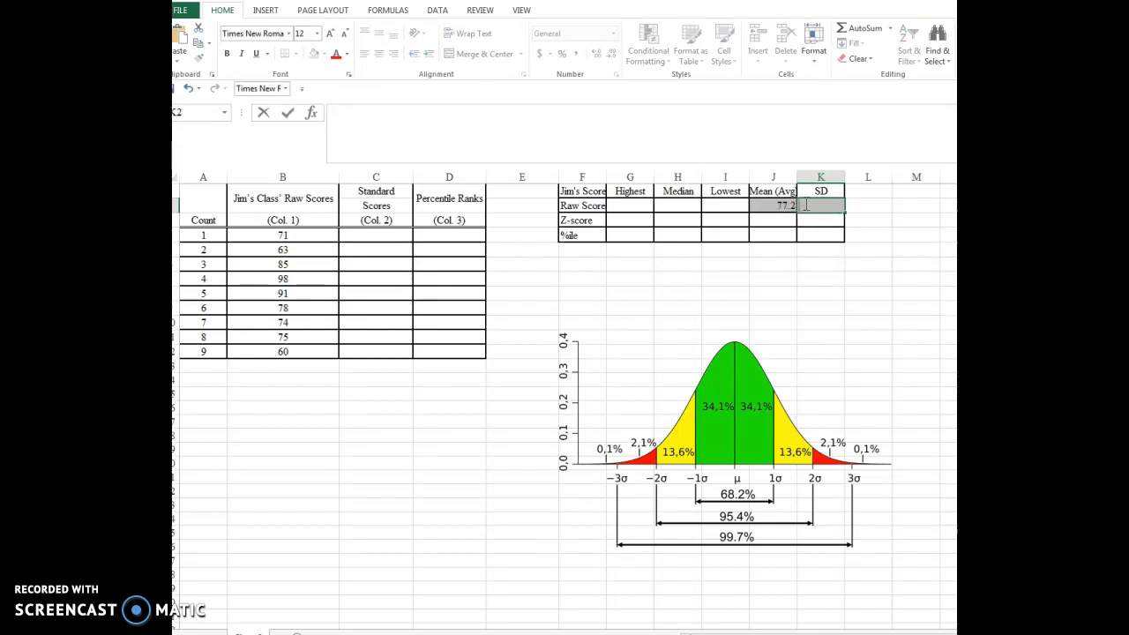
text(=std)
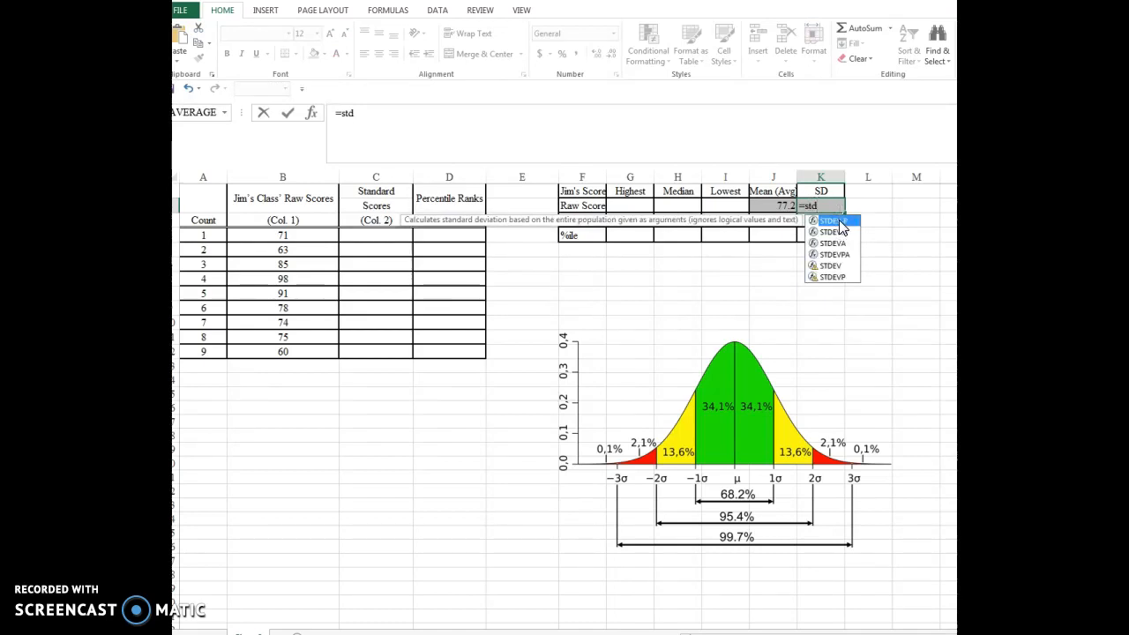
double_click(838, 220)
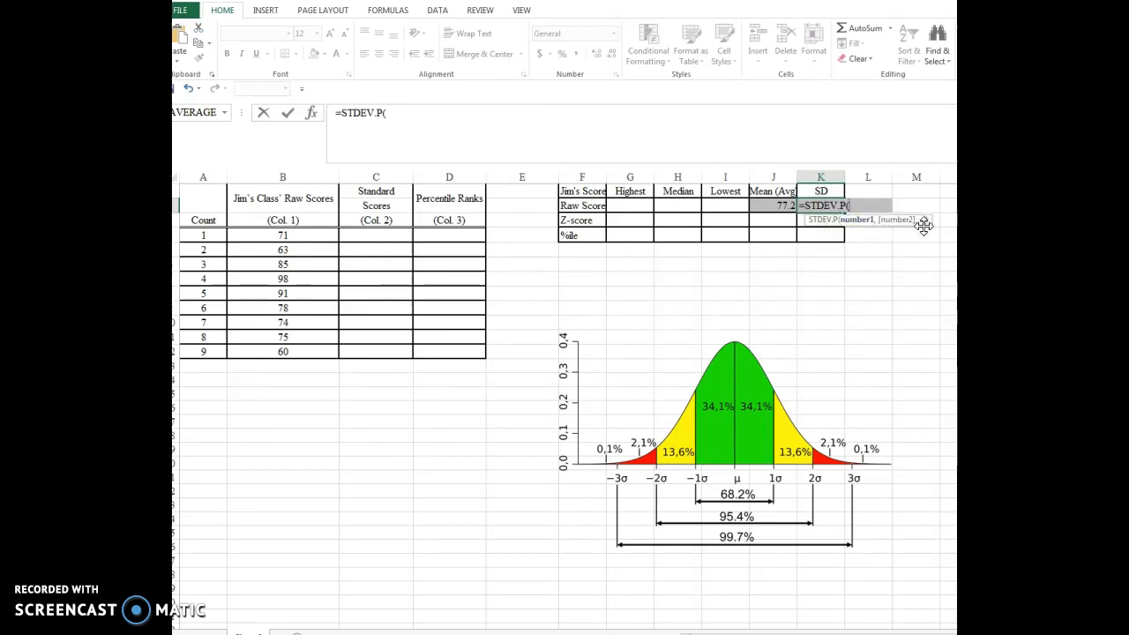
drag(301, 236, 329, 352)
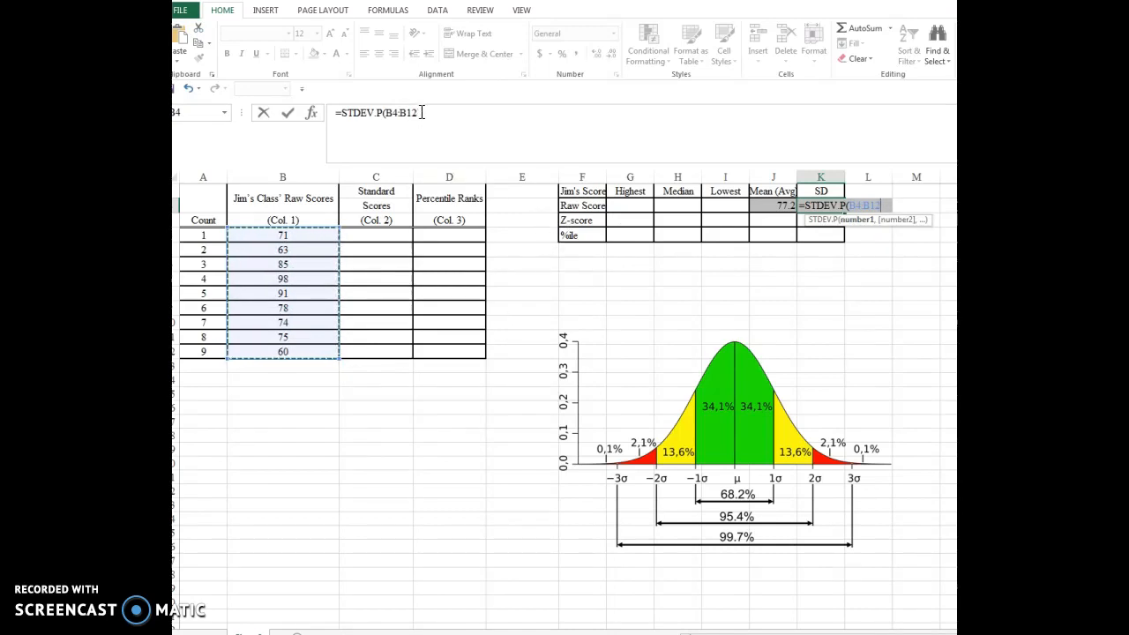
key(Return)
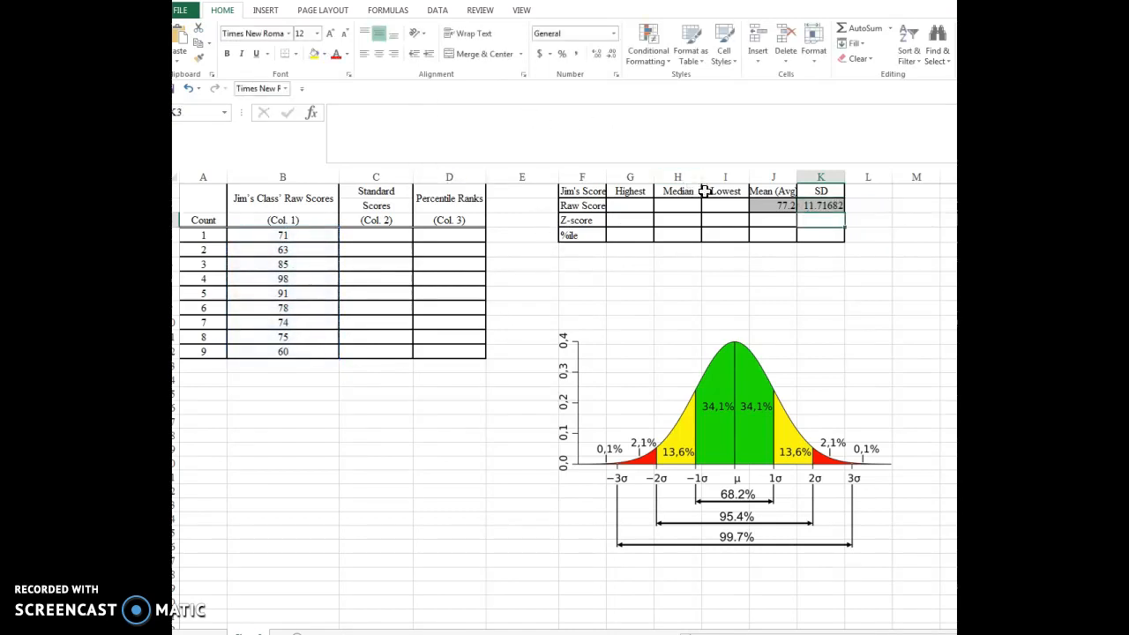
- Reduce the standard deviation in K2 to two decimal places
click(815, 204)
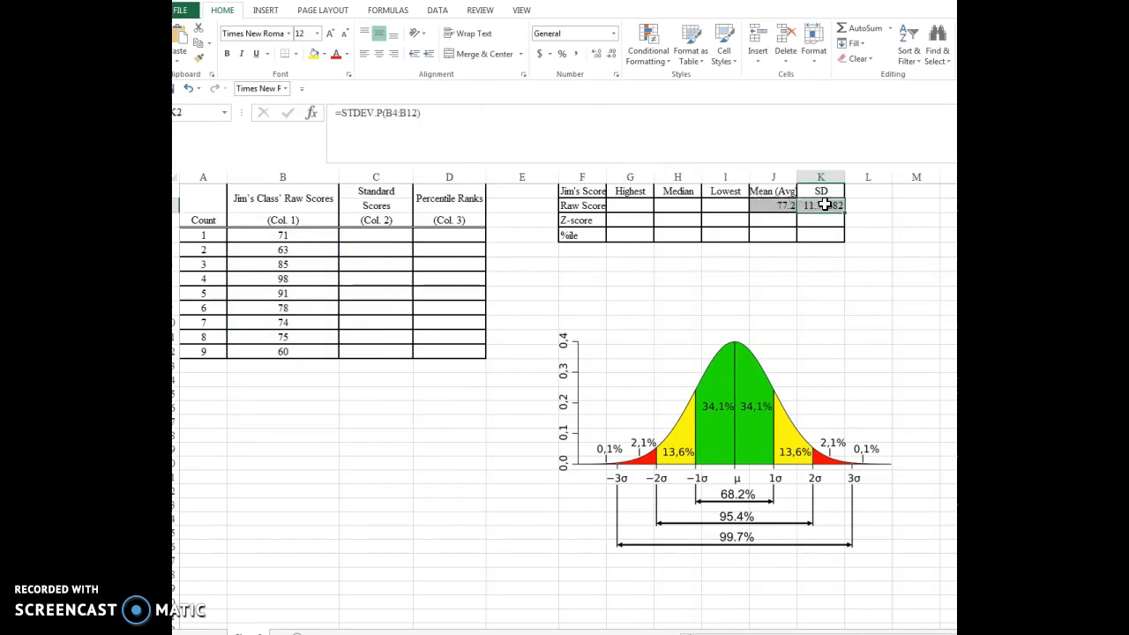
click(610, 56)
click(610, 56)
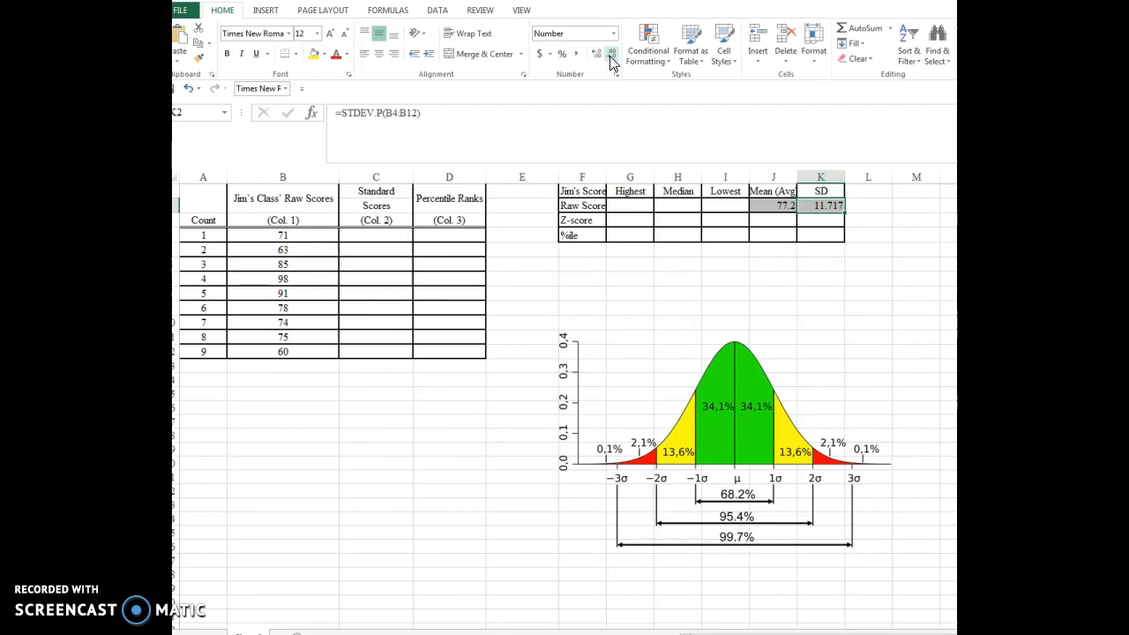
click(481, 467)
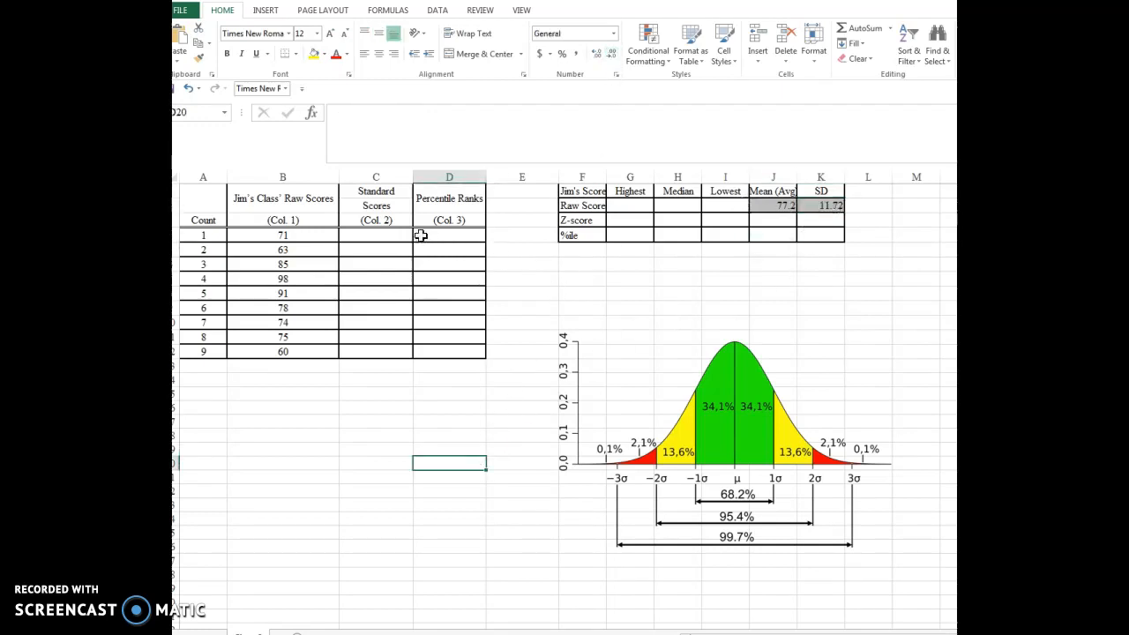
- Calculate the standard score in C4 with STANDARDIZE, using score B4, mean J2 and standard deviation K2, and try filling it into C5
click(382, 235)
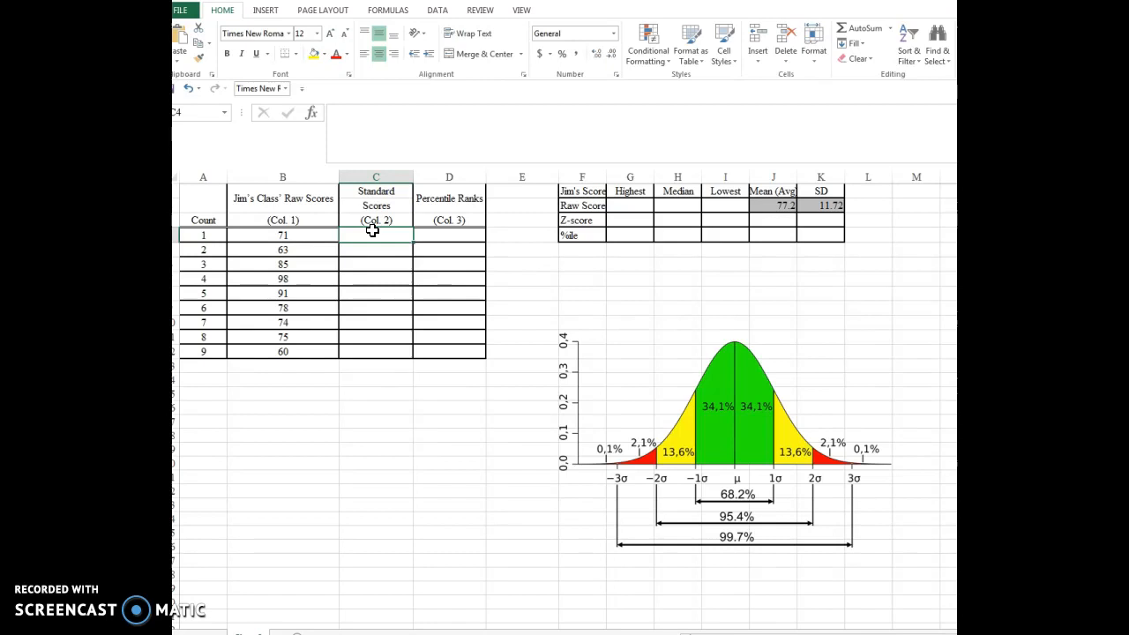
click(313, 113)
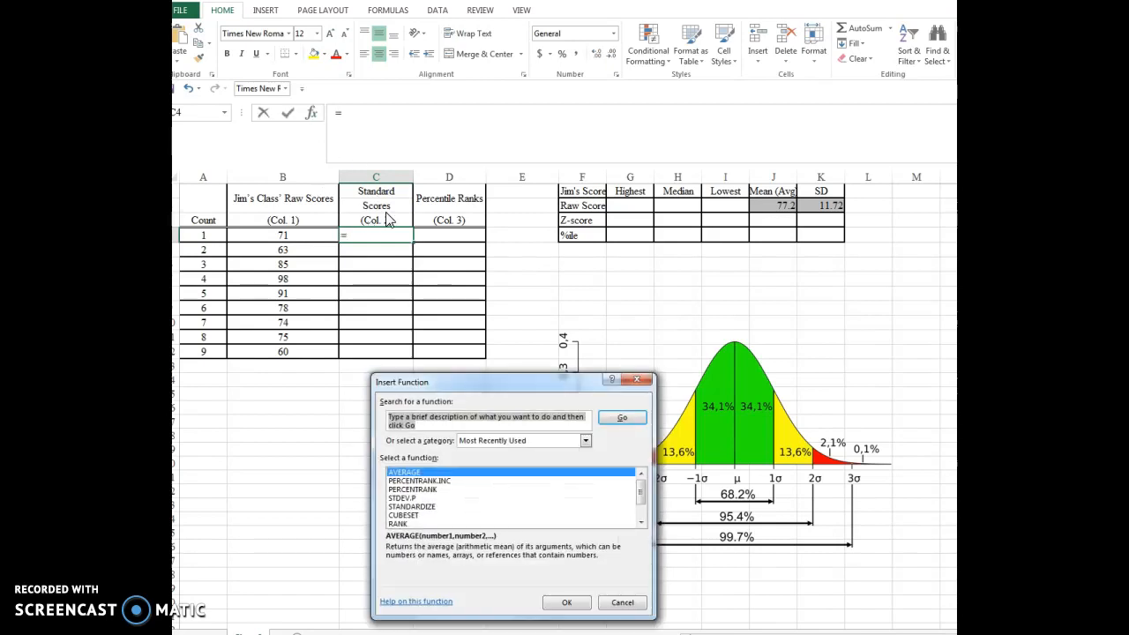
click(420, 507)
click(567, 603)
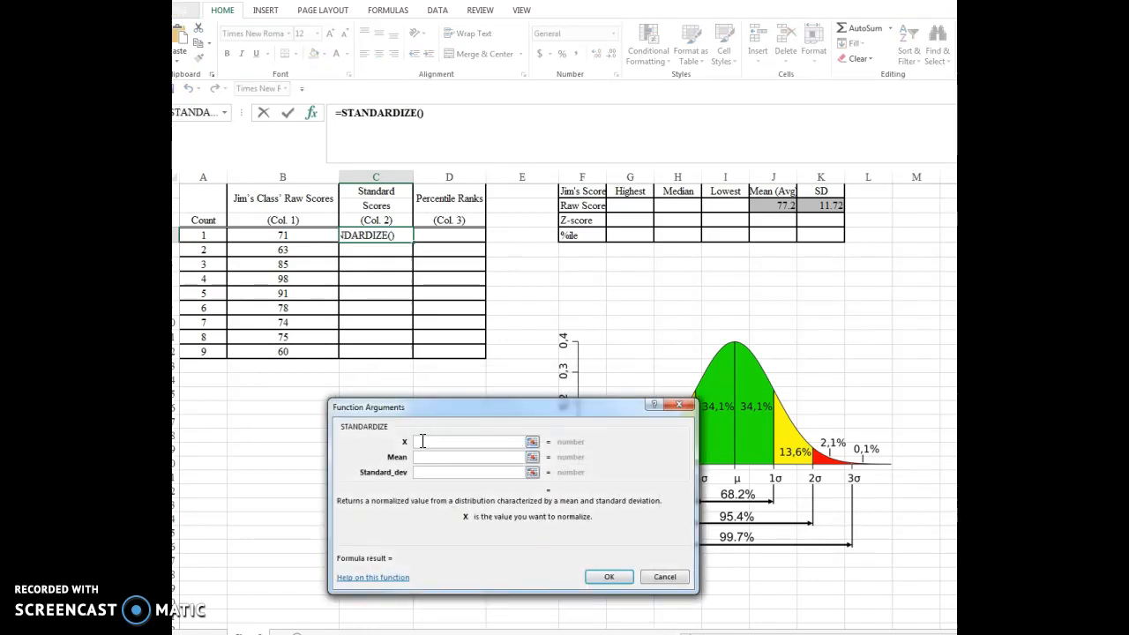
click(294, 235)
click(425, 457)
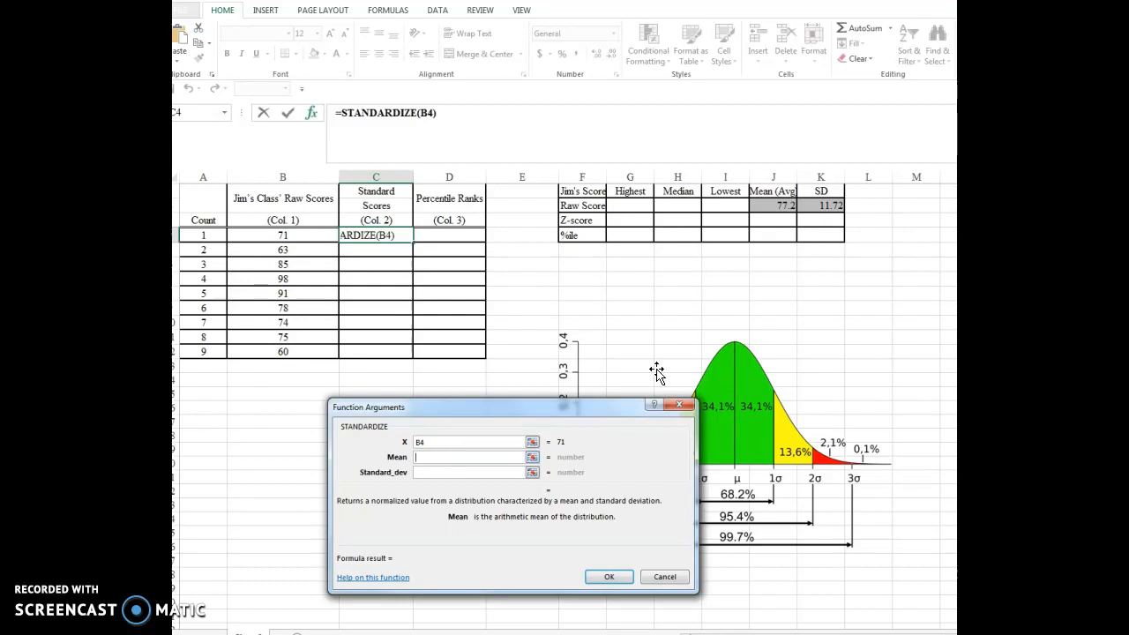
click(782, 206)
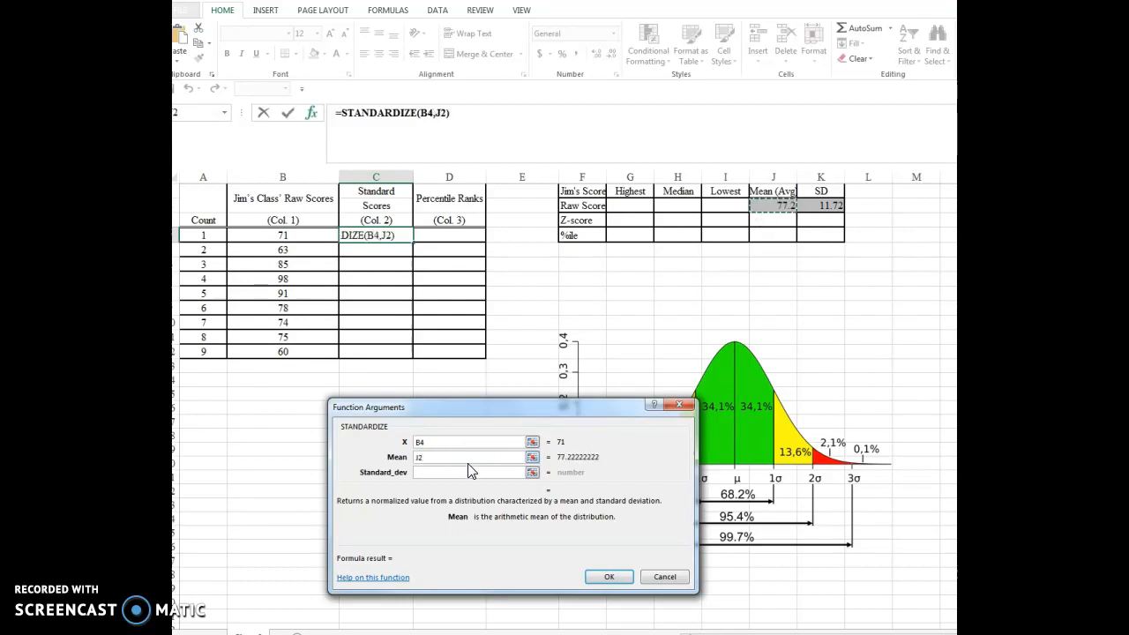
click(429, 474)
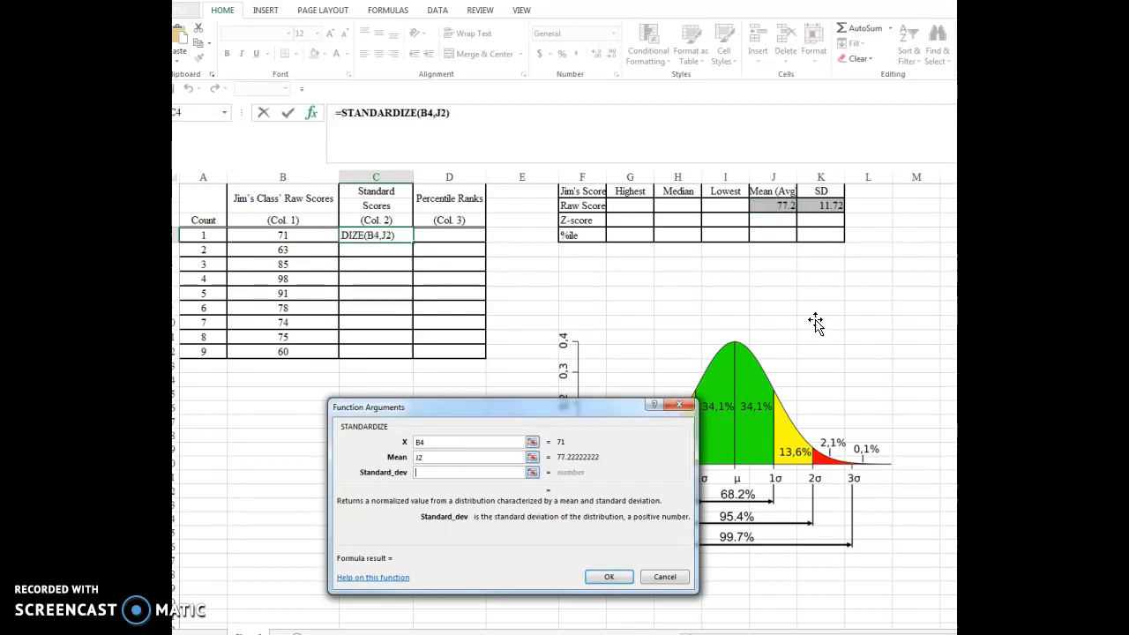
click(825, 208)
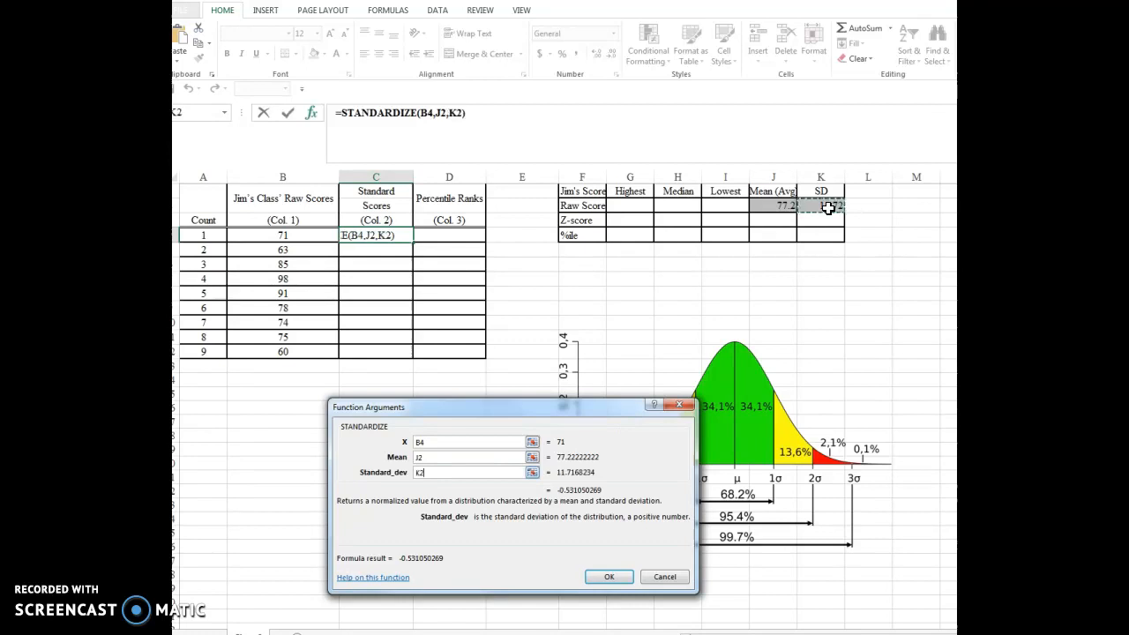
click(618, 577)
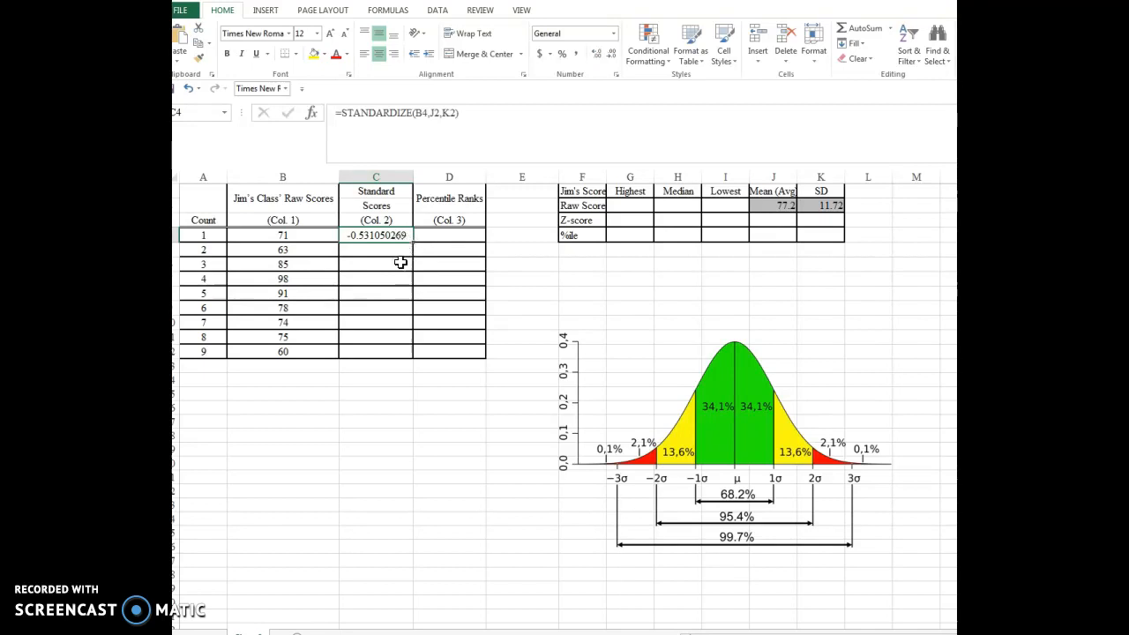
drag(412, 250, 411, 257)
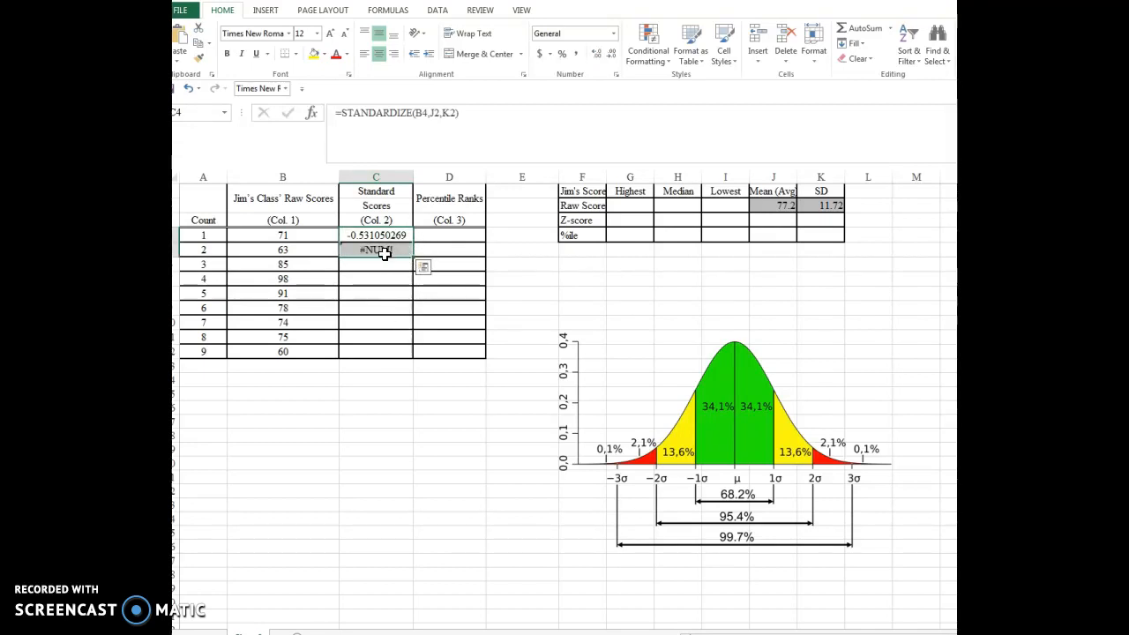
- Make the mean and standard deviation references in C4's STANDARDIZE formula absolute, as $J$2 and $K$2
click(388, 235)
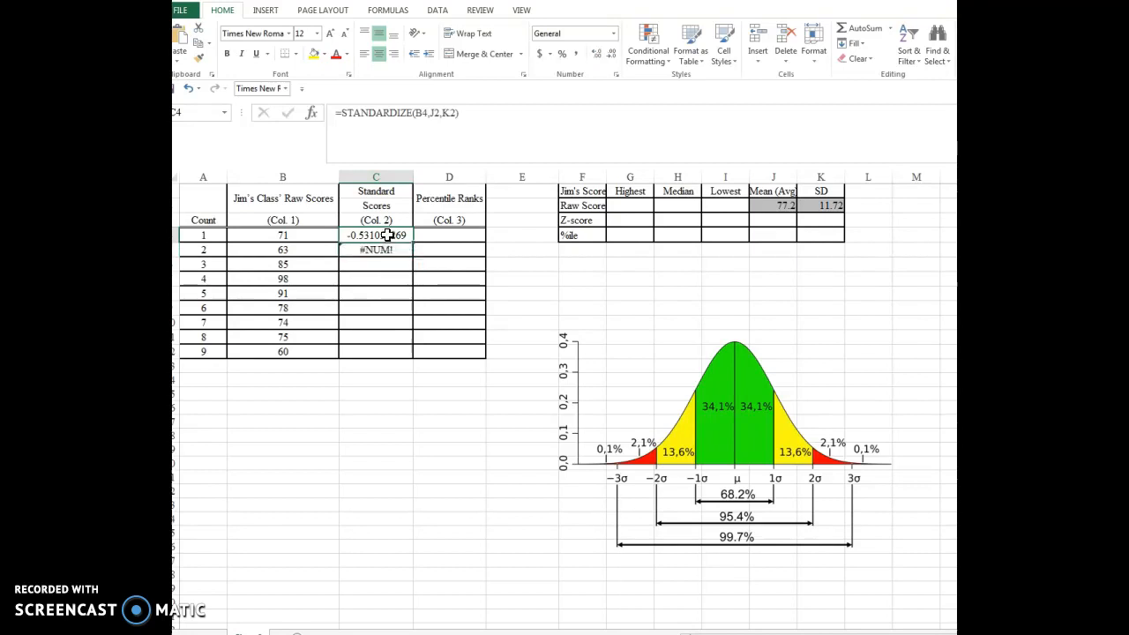
click(439, 112)
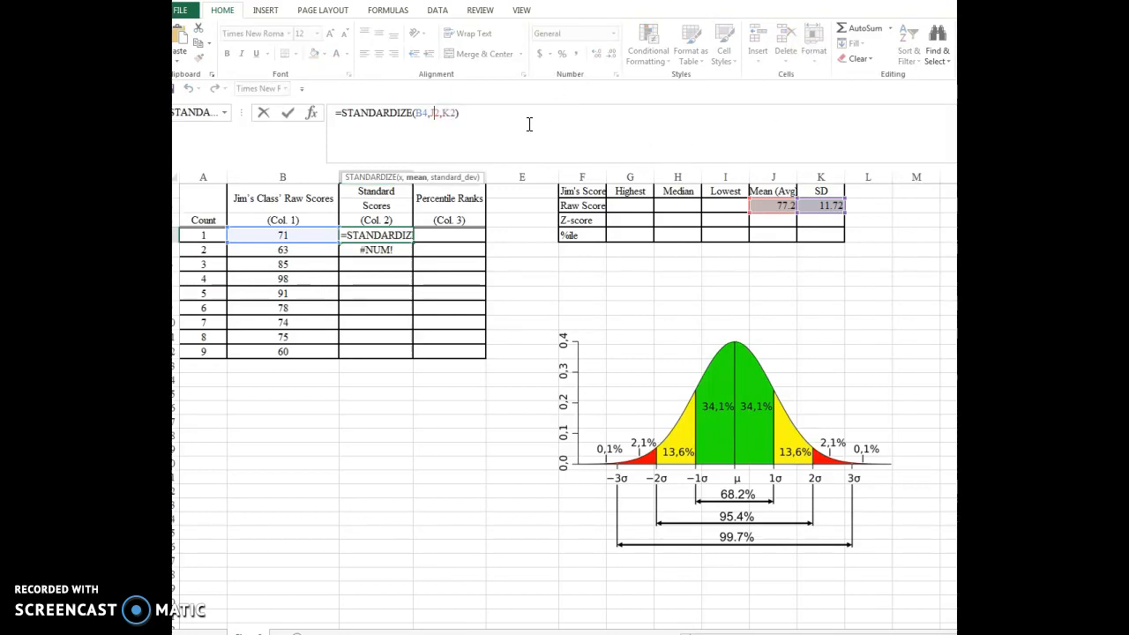
key(F4)
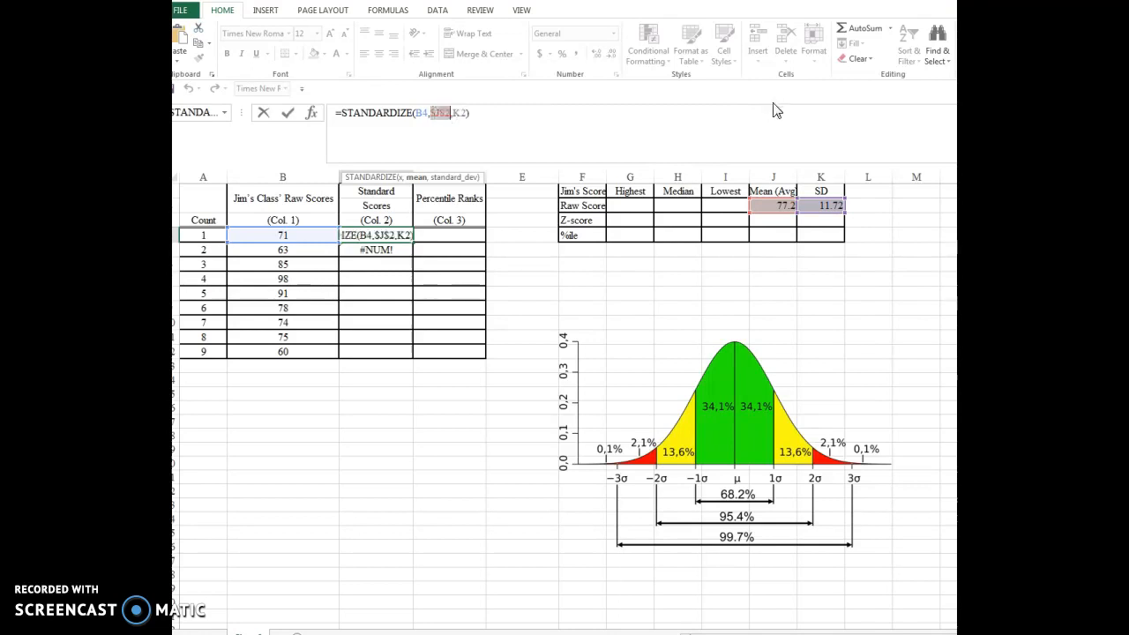
click(462, 113)
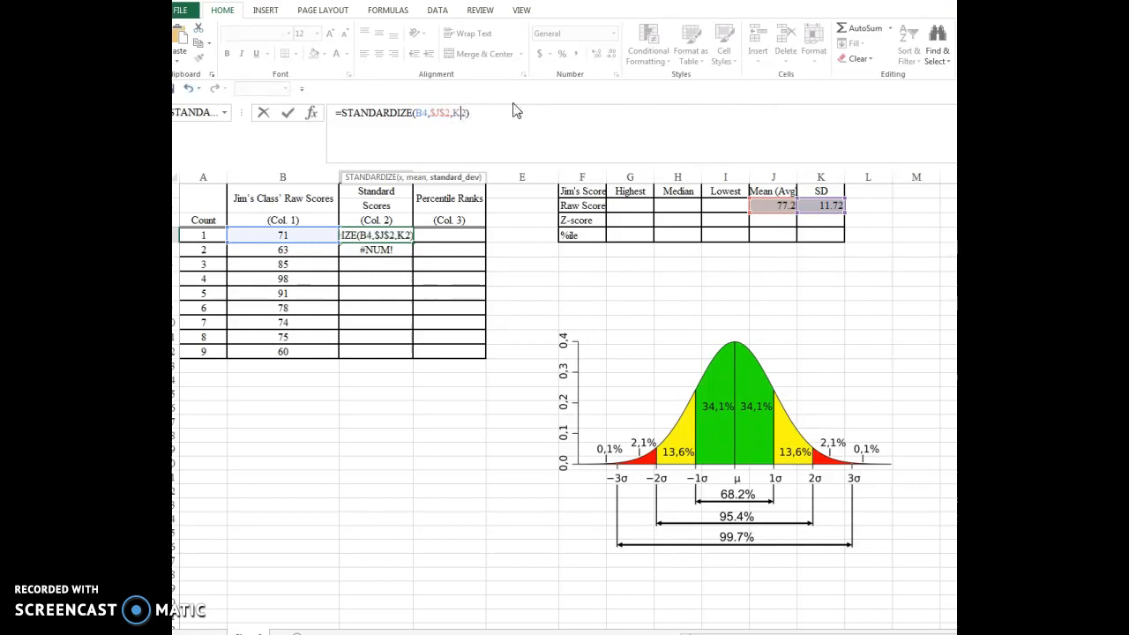
key(F4)
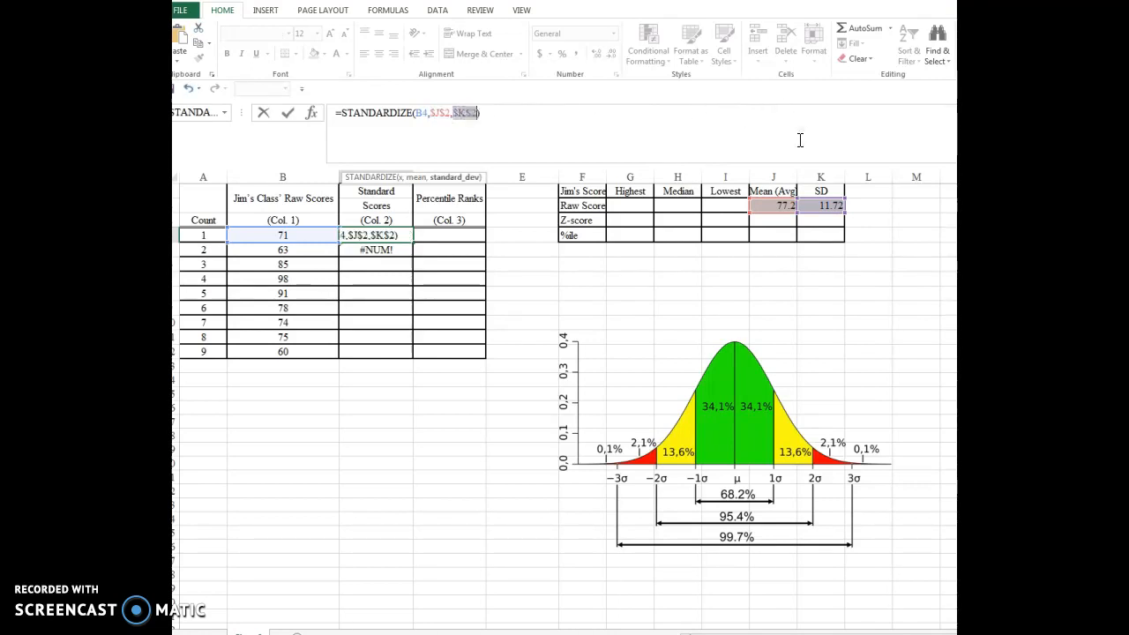
click(533, 130)
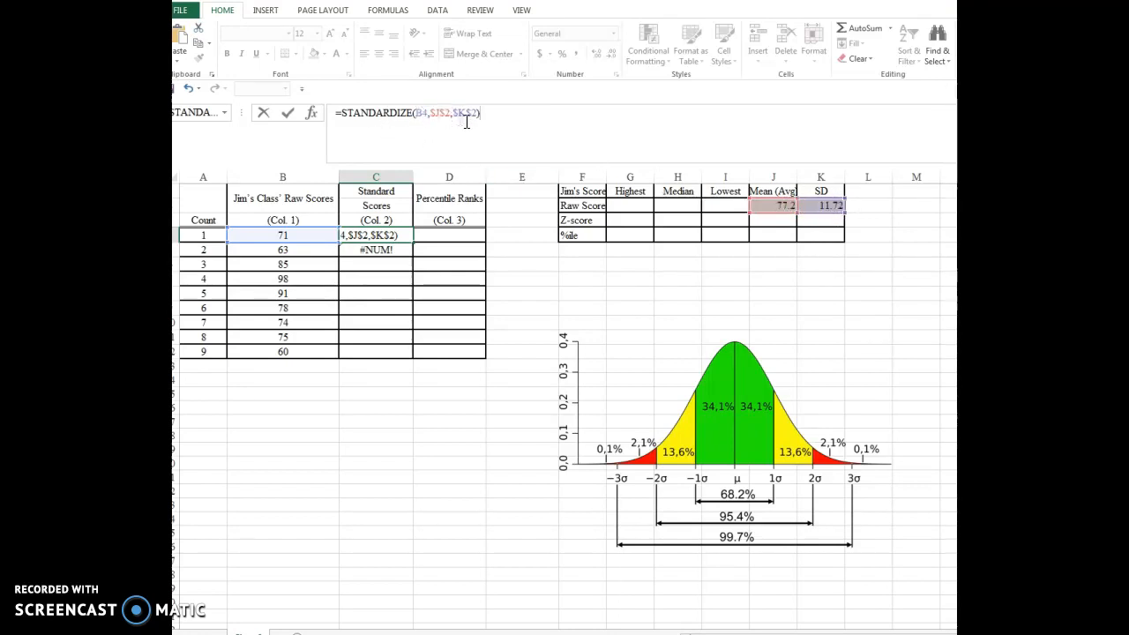
click(402, 234)
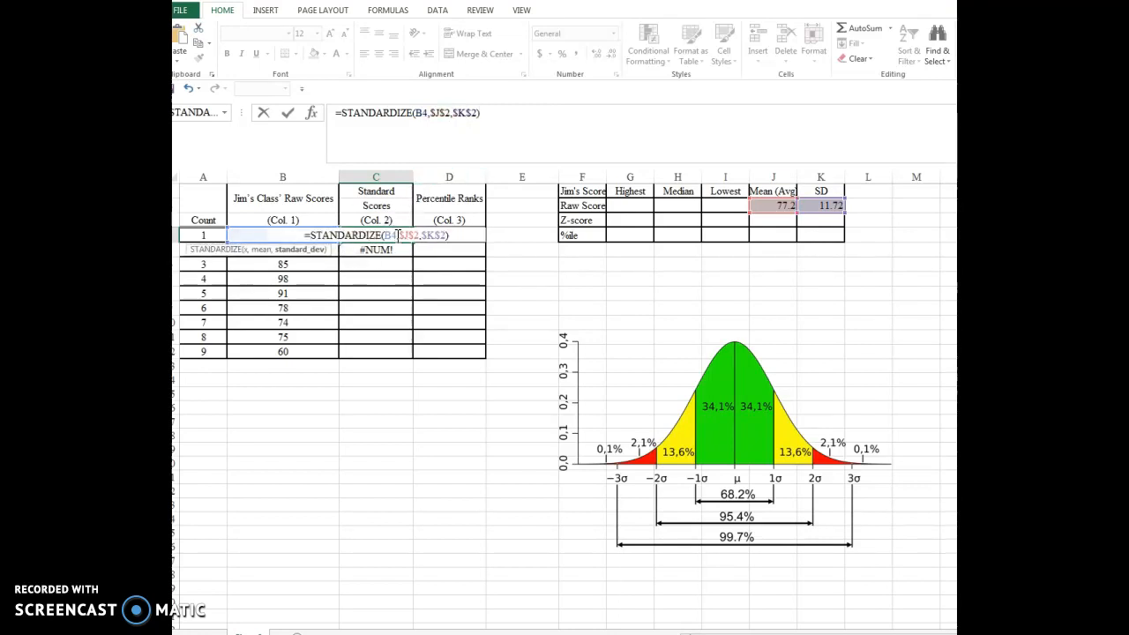
drag(397, 235, 414, 237)
click(482, 113)
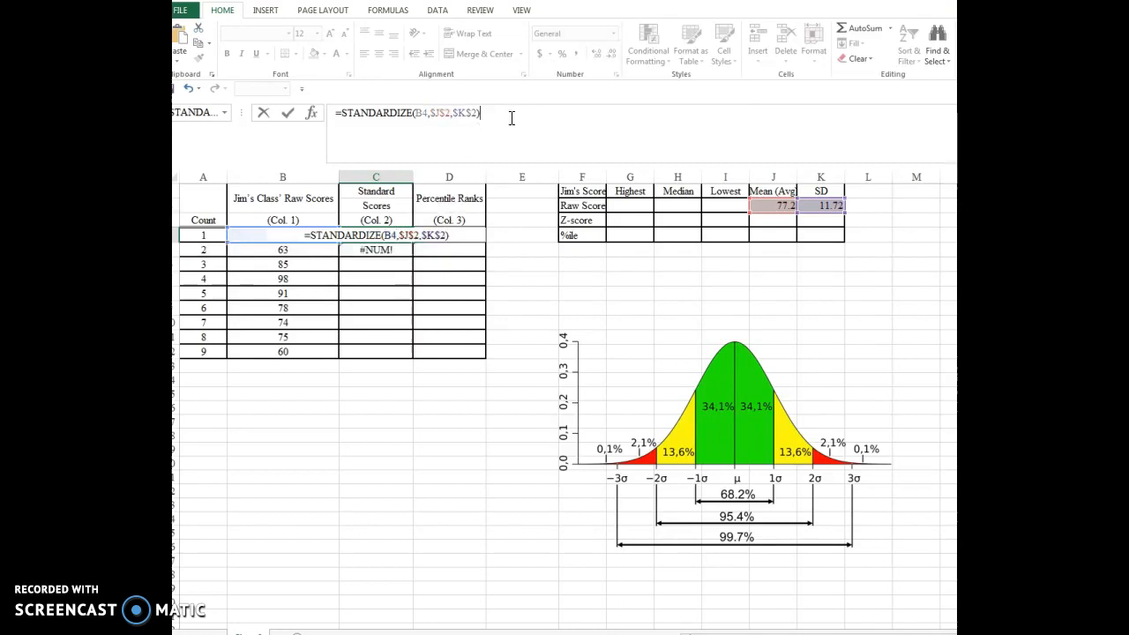
key(Return)
- Fill the corrected STANDARDIZE formula from C4 down through C12, checking the copied references in C5
click(397, 235)
drag(414, 240, 415, 258)
click(383, 251)
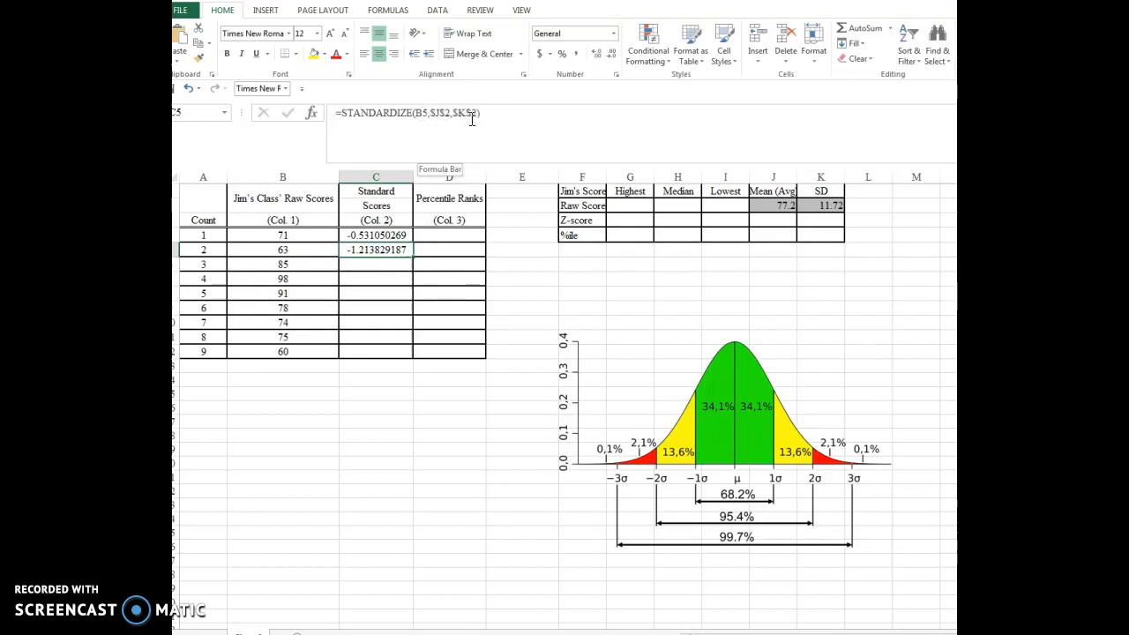
click(405, 236)
drag(412, 242, 404, 353)
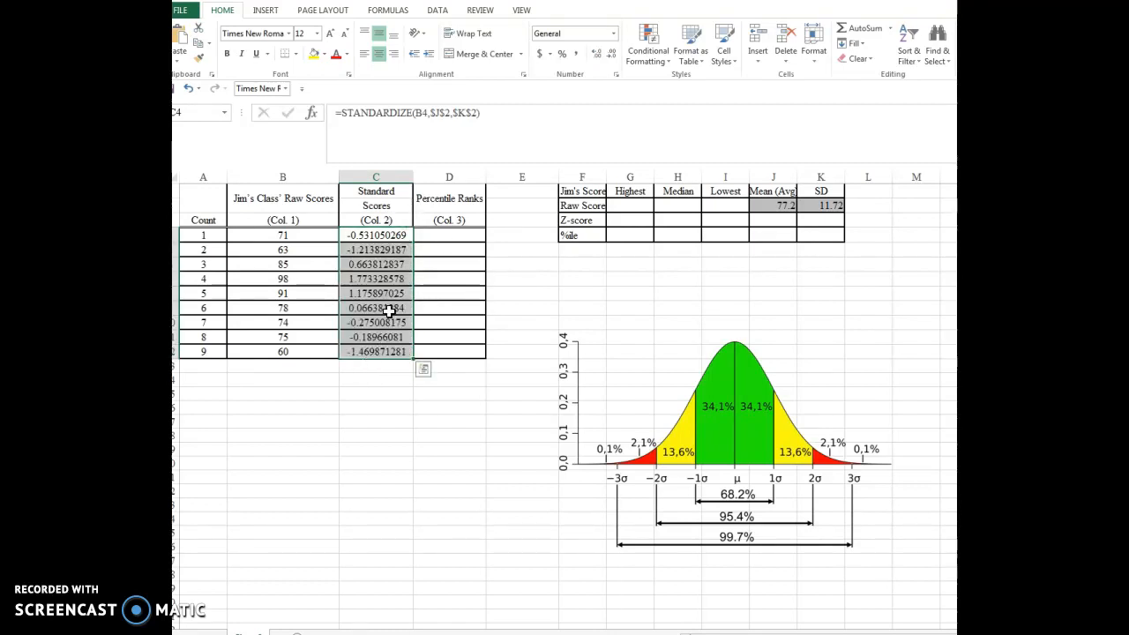
- Calculate the percentile rank in D4 with PERCENTRANK.INC, using the array B4:B12 and the score in B4 as X
click(461, 237)
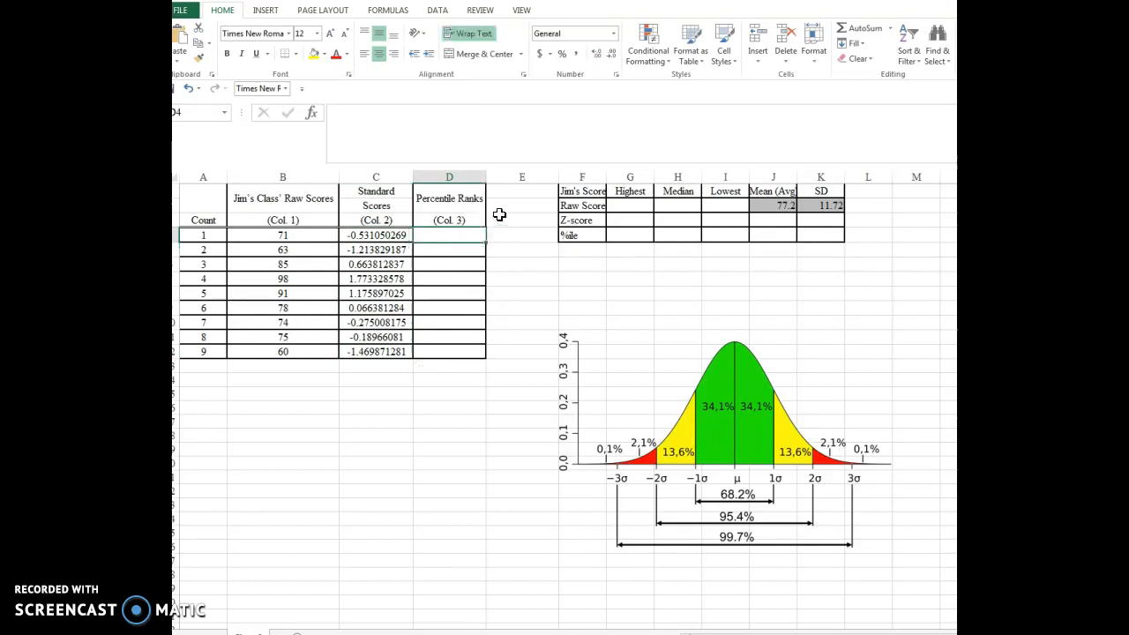
click(314, 114)
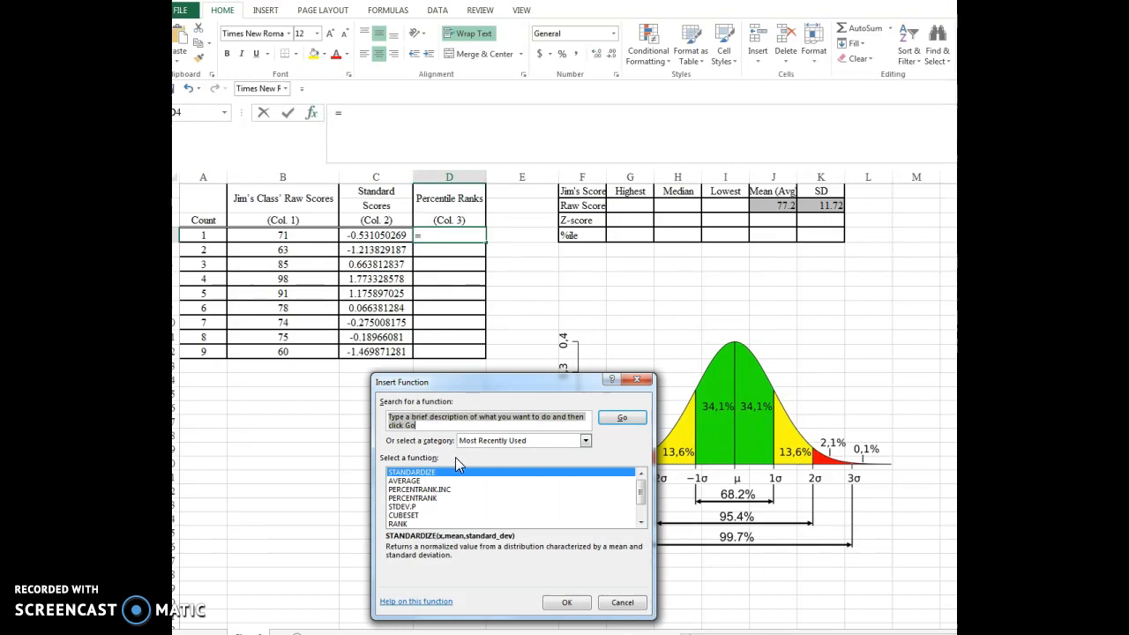
click(420, 490)
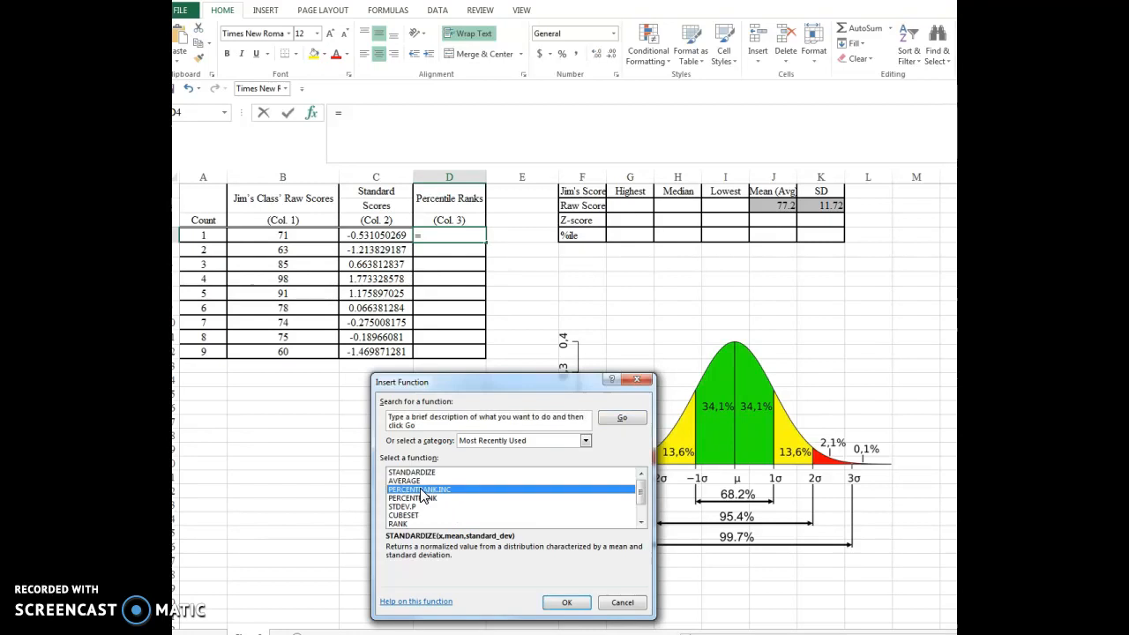
click(567, 602)
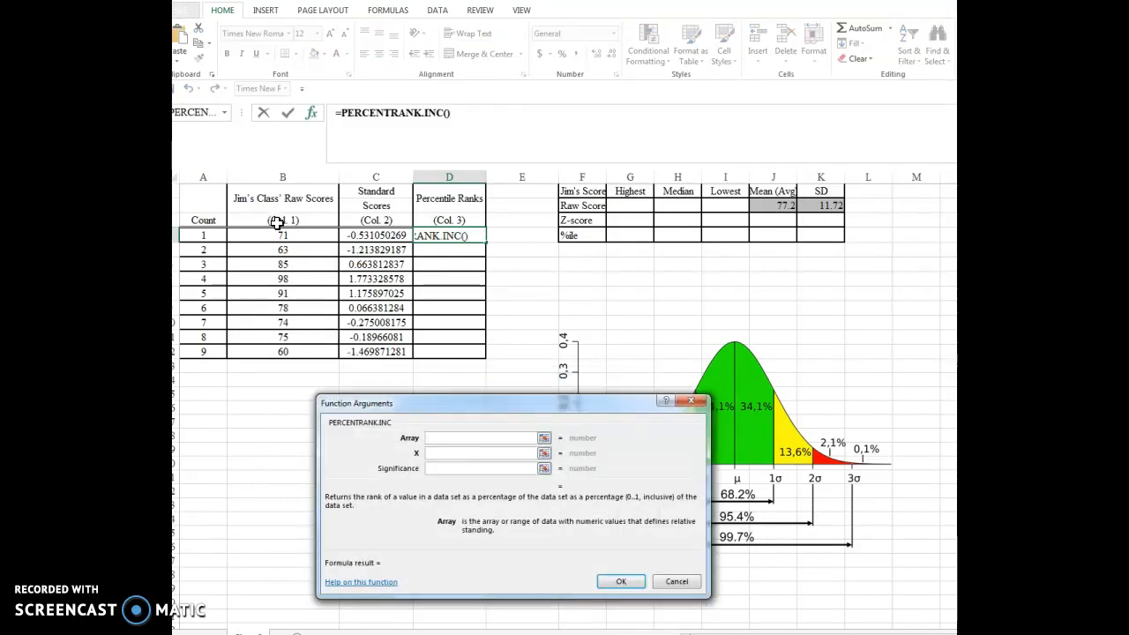
drag(270, 236, 274, 351)
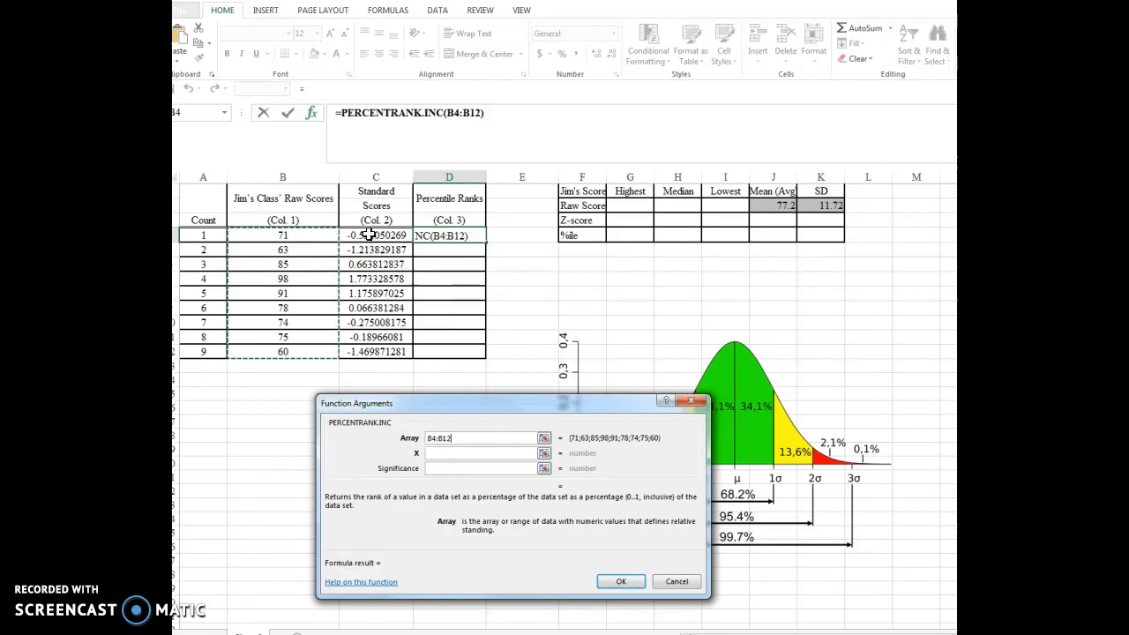
click(281, 234)
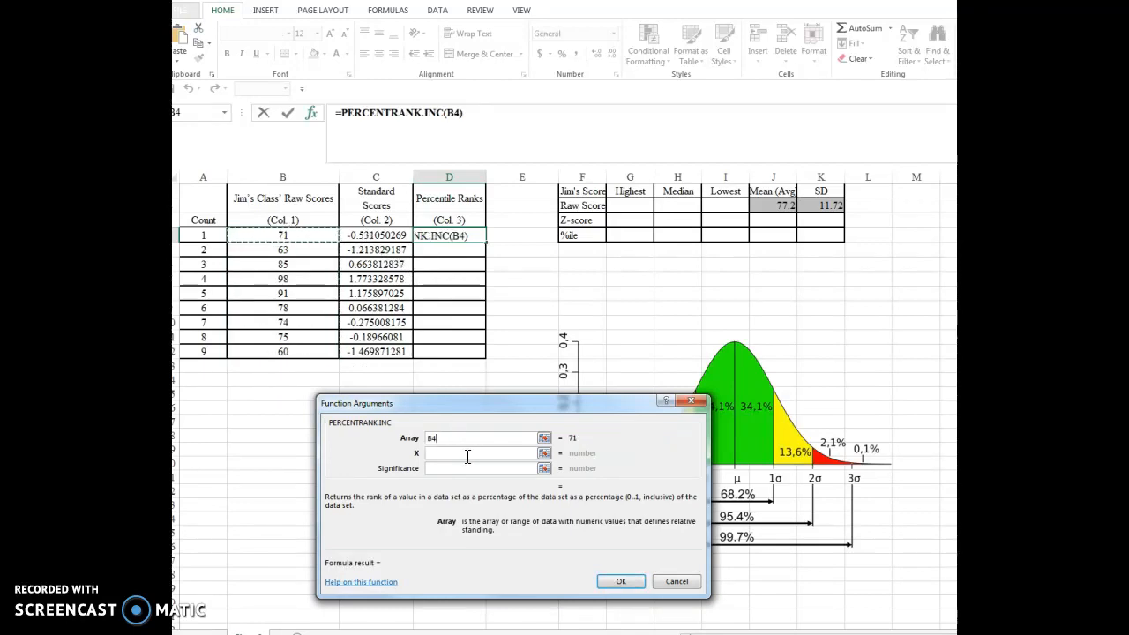
drag(443, 439, 424, 440)
drag(322, 237, 305, 351)
click(443, 453)
click(296, 237)
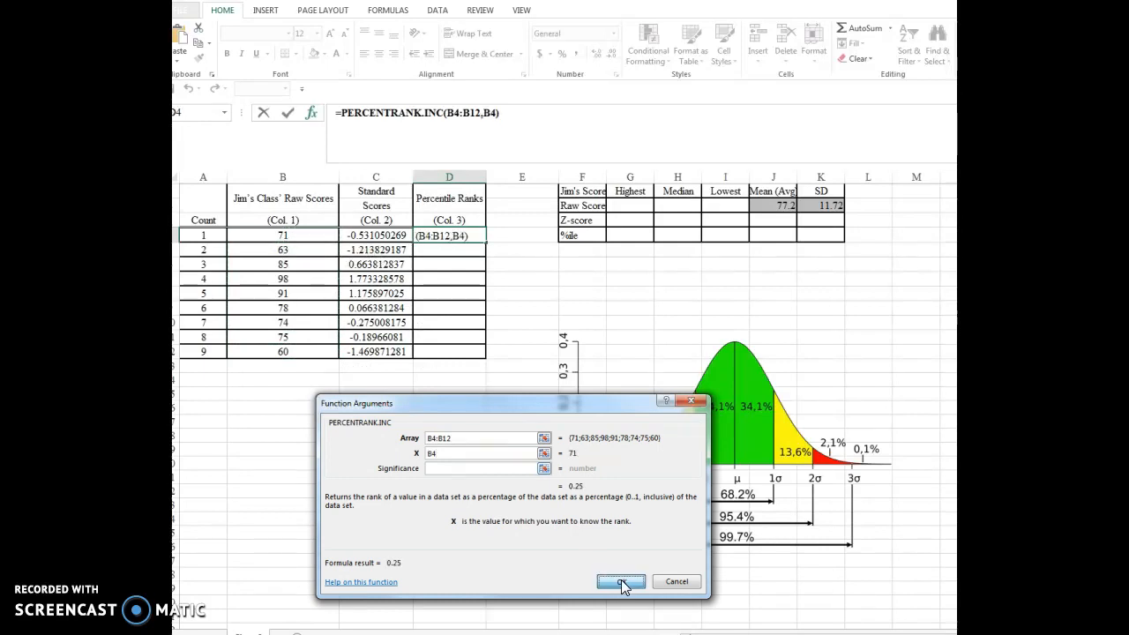
click(621, 581)
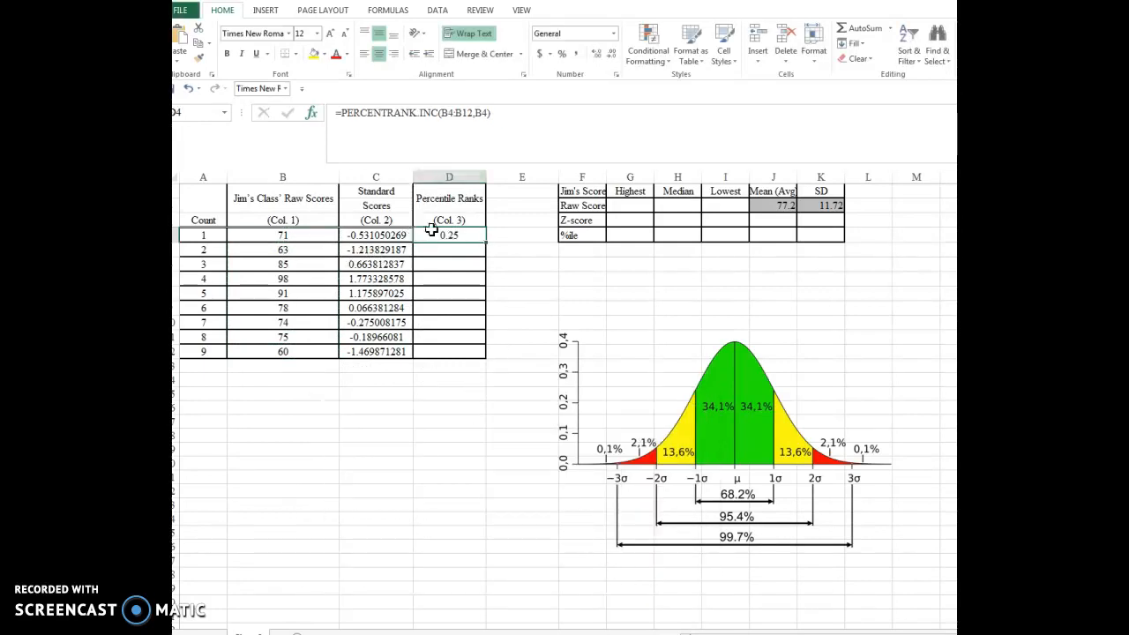
- Format D4 as a percentage with one decimal place and copy its formula into D5
click(562, 54)
click(596, 55)
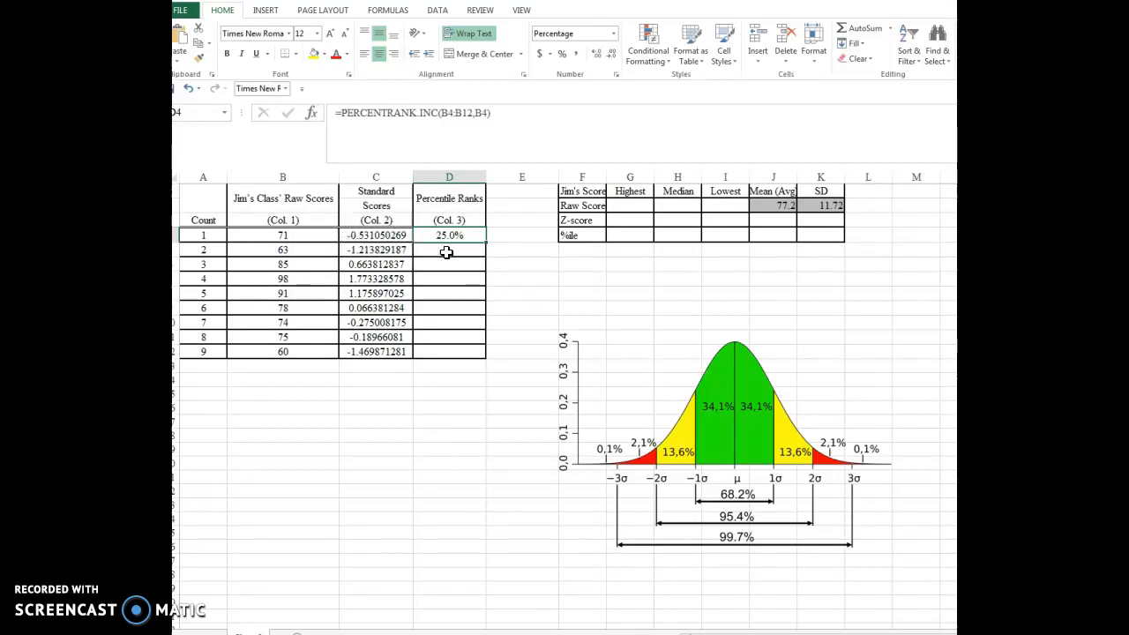
drag(488, 242, 485, 252)
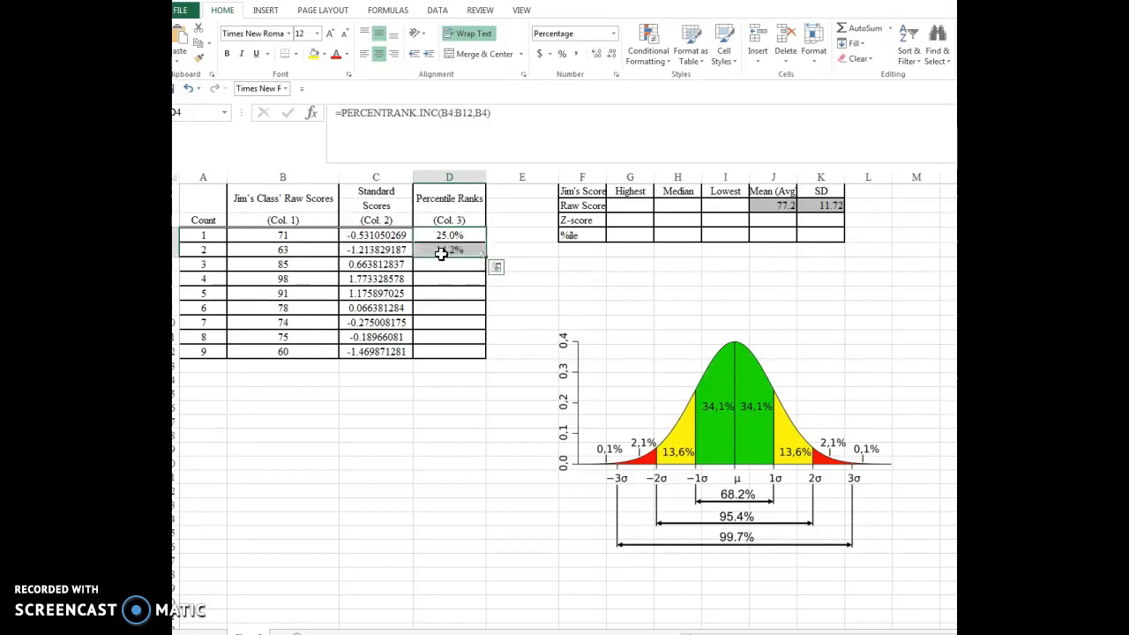
- Make the array in D4's percentile formula absolute, as $B$4:$B$12, and fill the formula down through D12
click(462, 237)
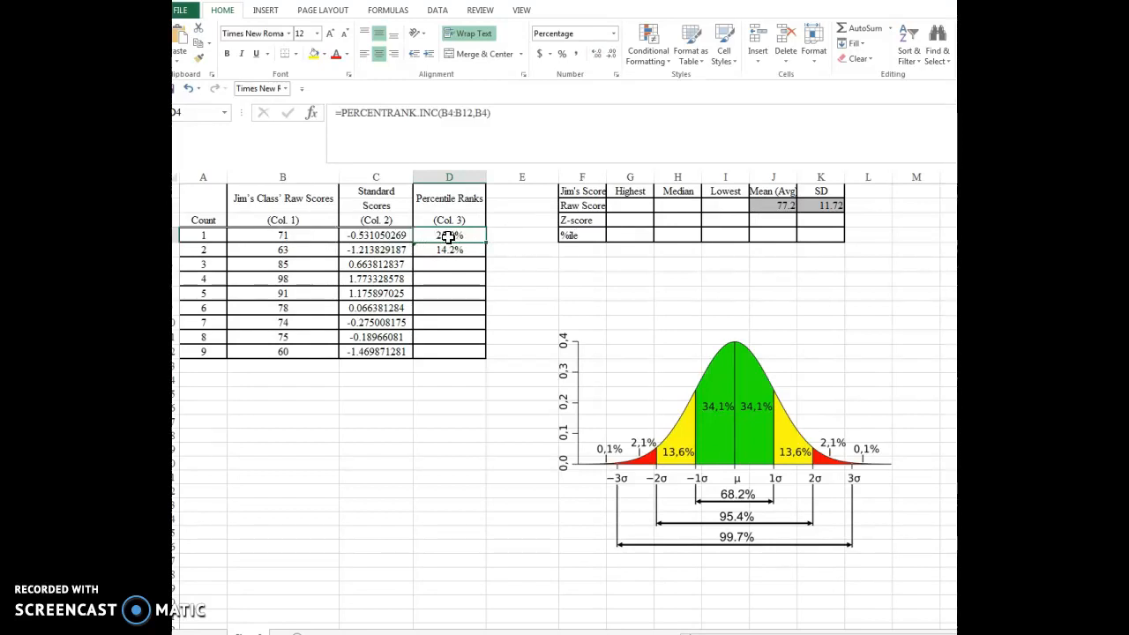
click(456, 112)
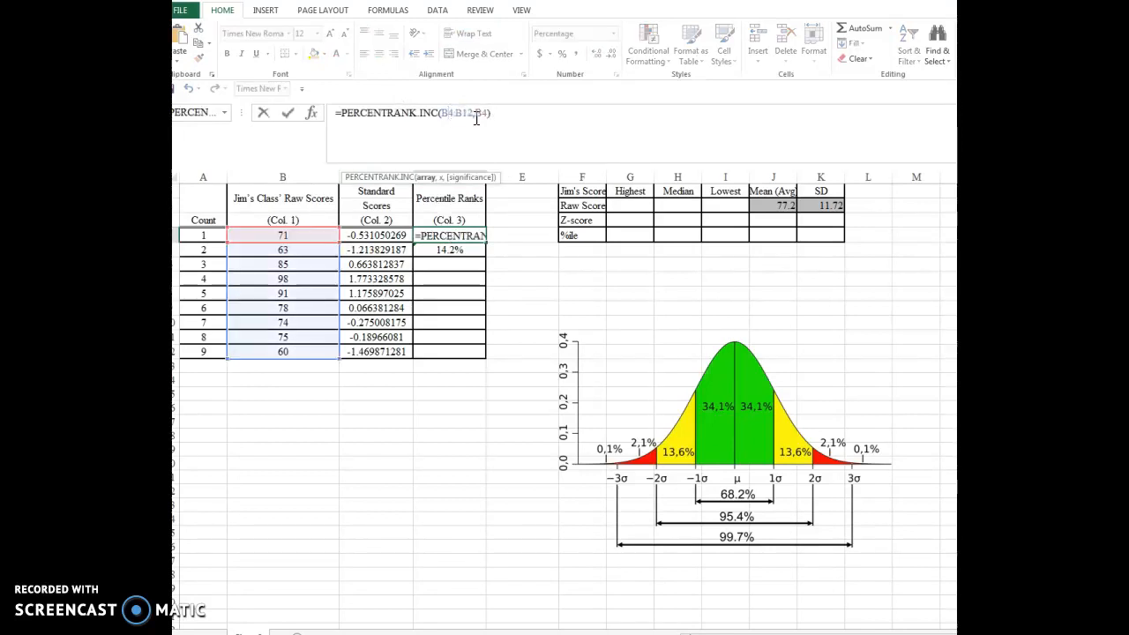
key(F4)
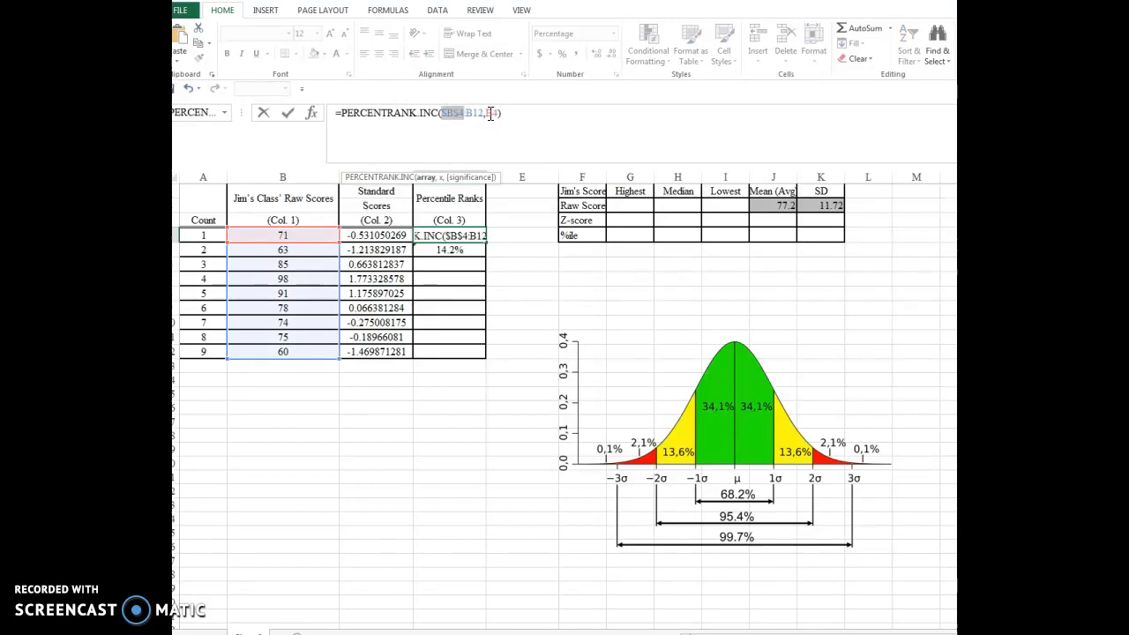
click(475, 112)
key(F4)
click(522, 112)
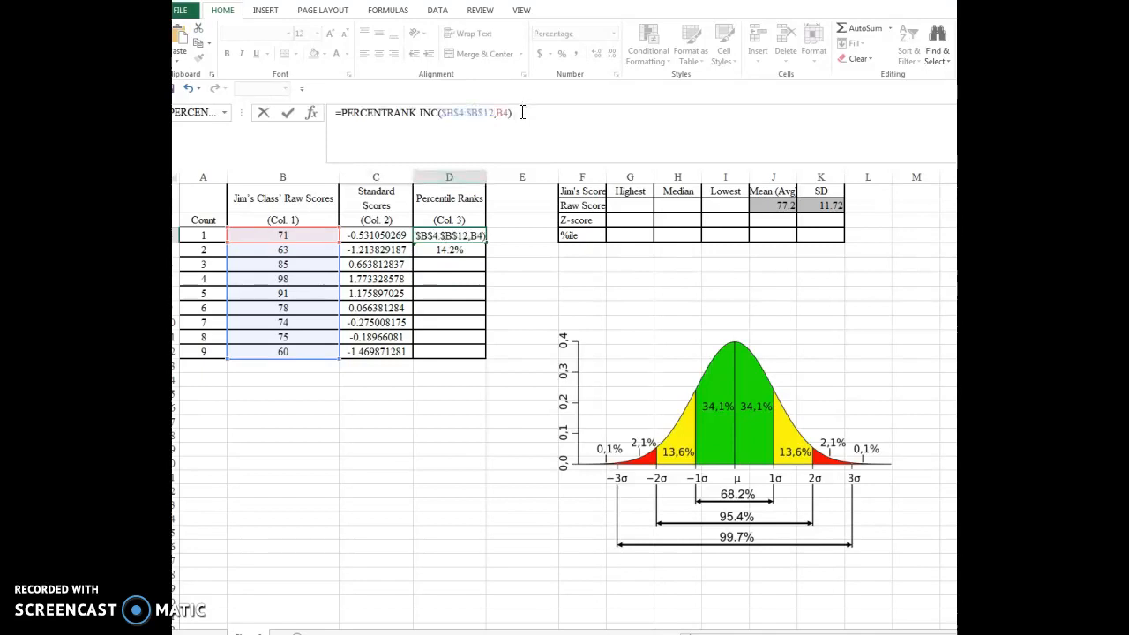
key(Return)
click(467, 233)
drag(485, 243, 487, 353)
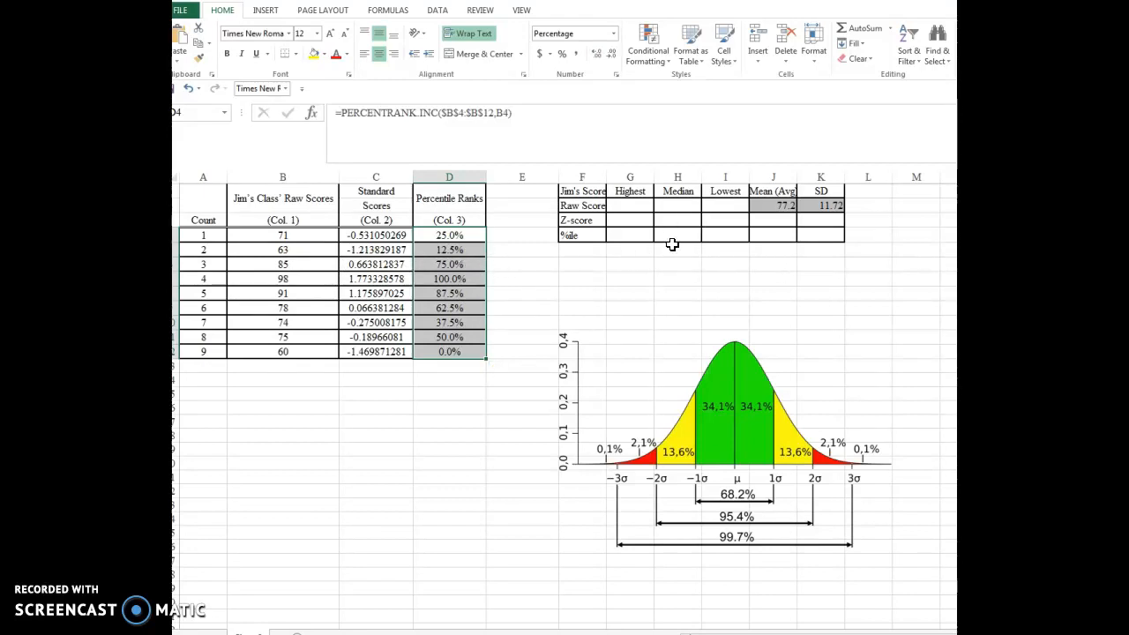
- Enter 98 as the highest raw score in cell G2 of the summary table
click(627, 205)
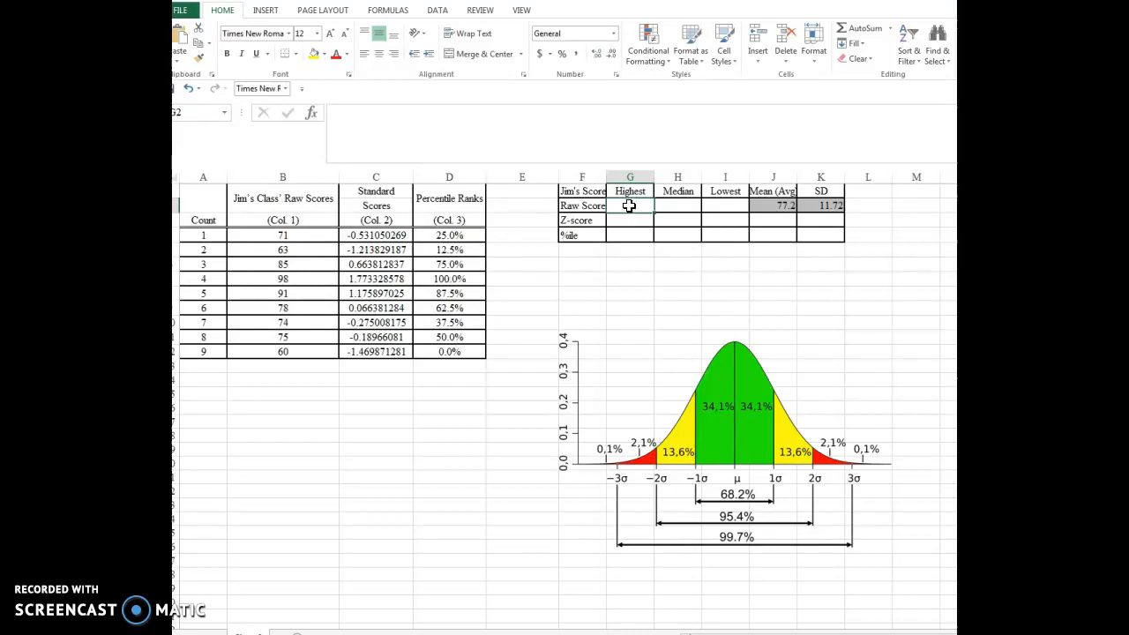
text(9)
click(628, 262)
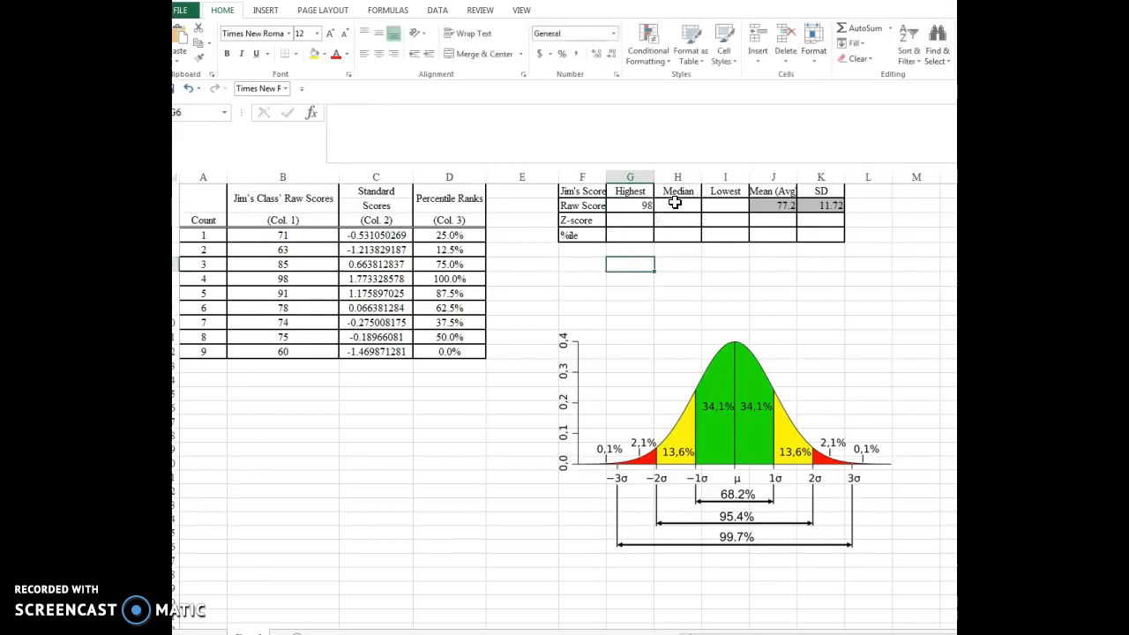
- Calculate the median raw score in H2 with the MEDIAN function over B4:B12
click(675, 203)
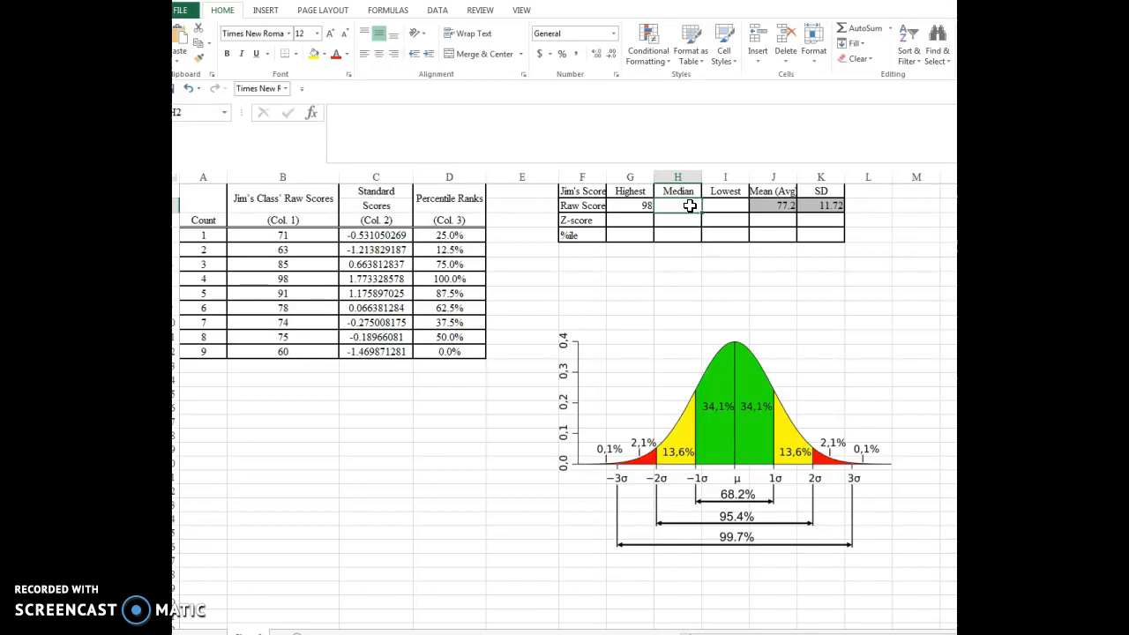
text(=med)
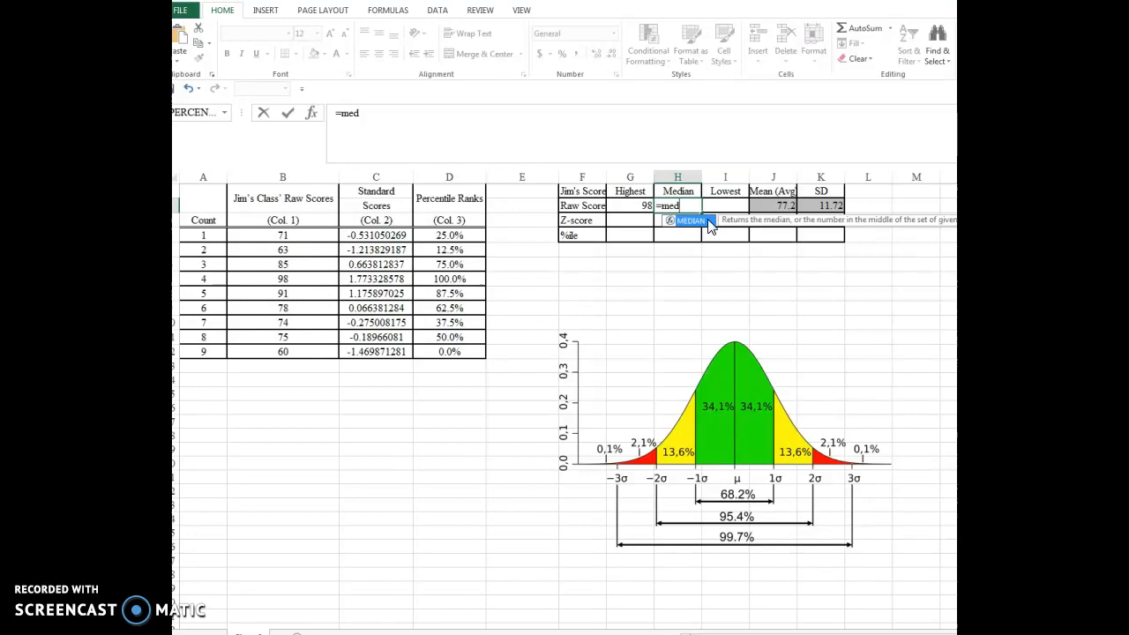
double_click(689, 218)
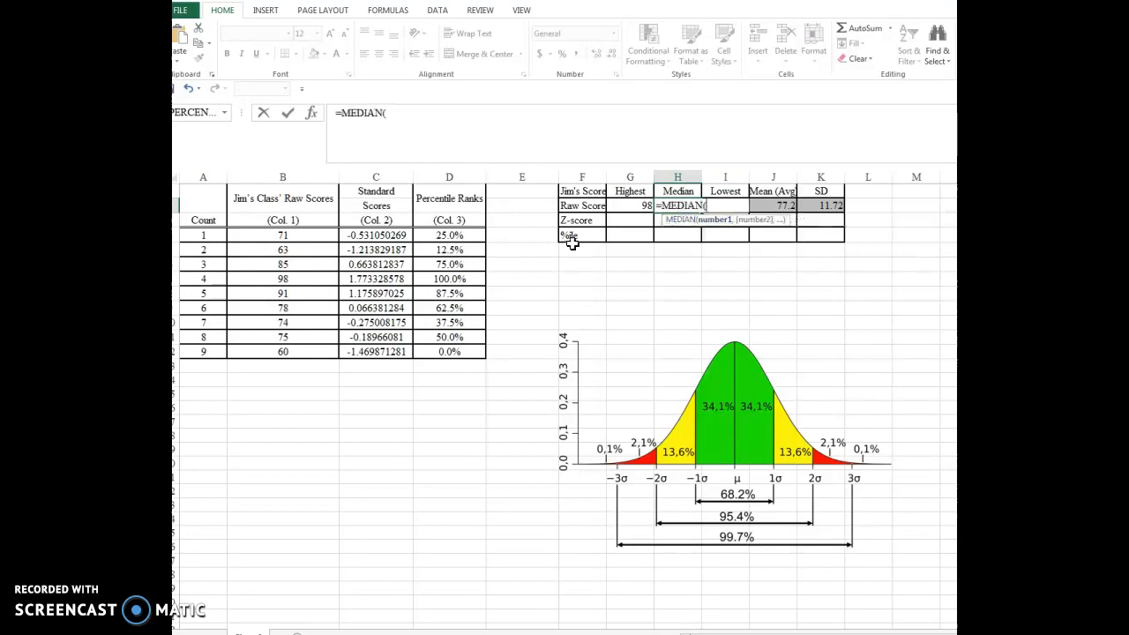
click(283, 234)
drag(283, 233, 285, 355)
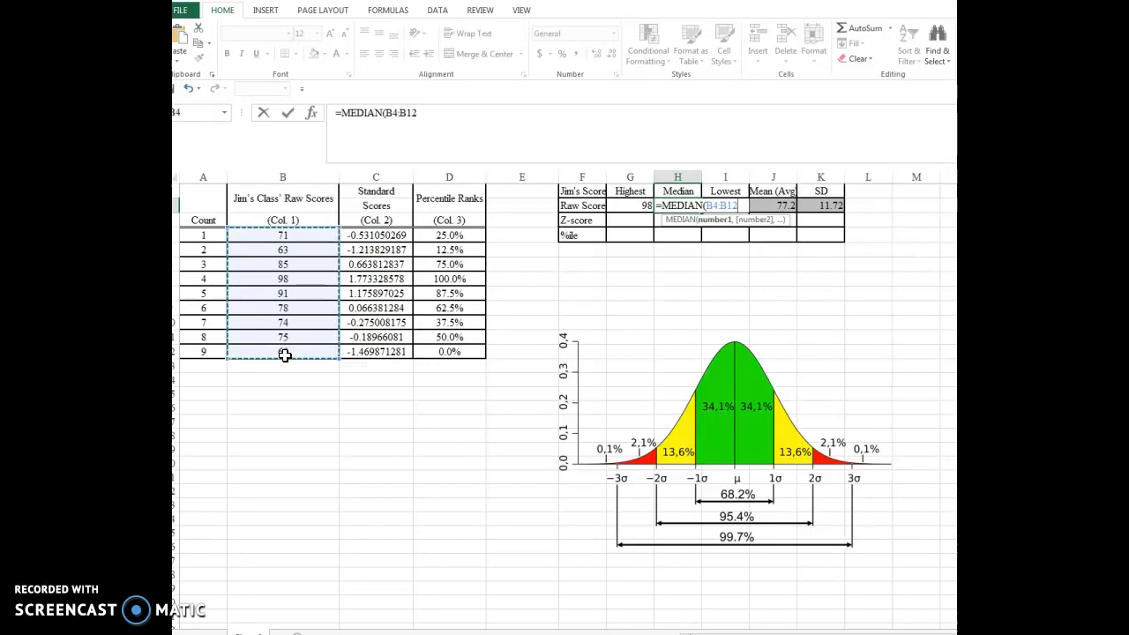
key(Return)
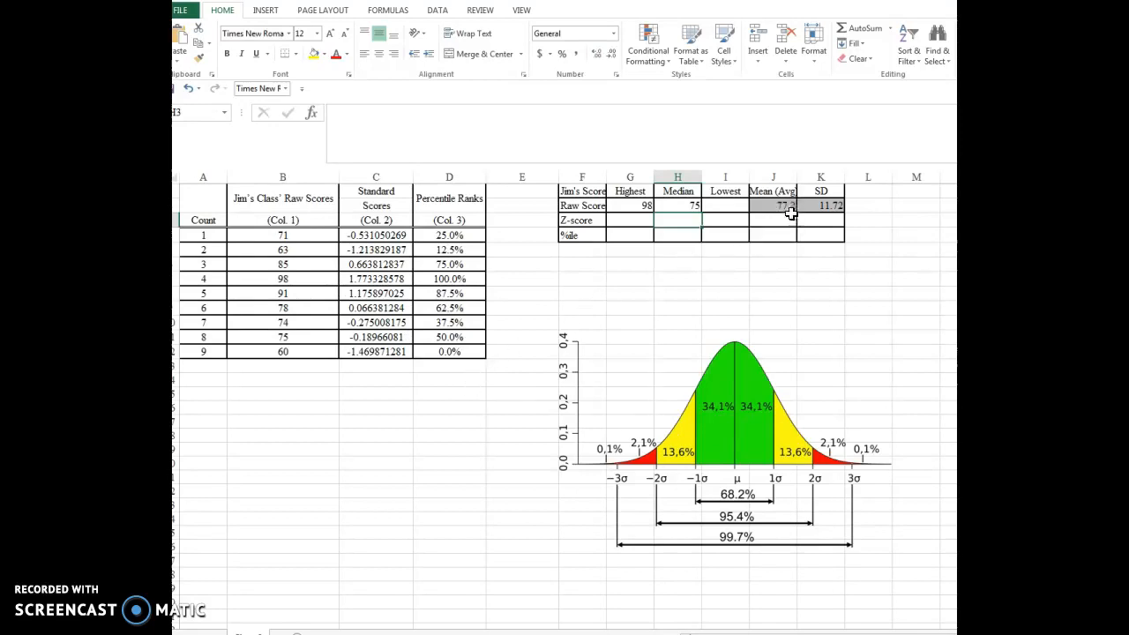
- Calculate the lowest raw score in I2 with the MIN function over B4:B12
click(729, 203)
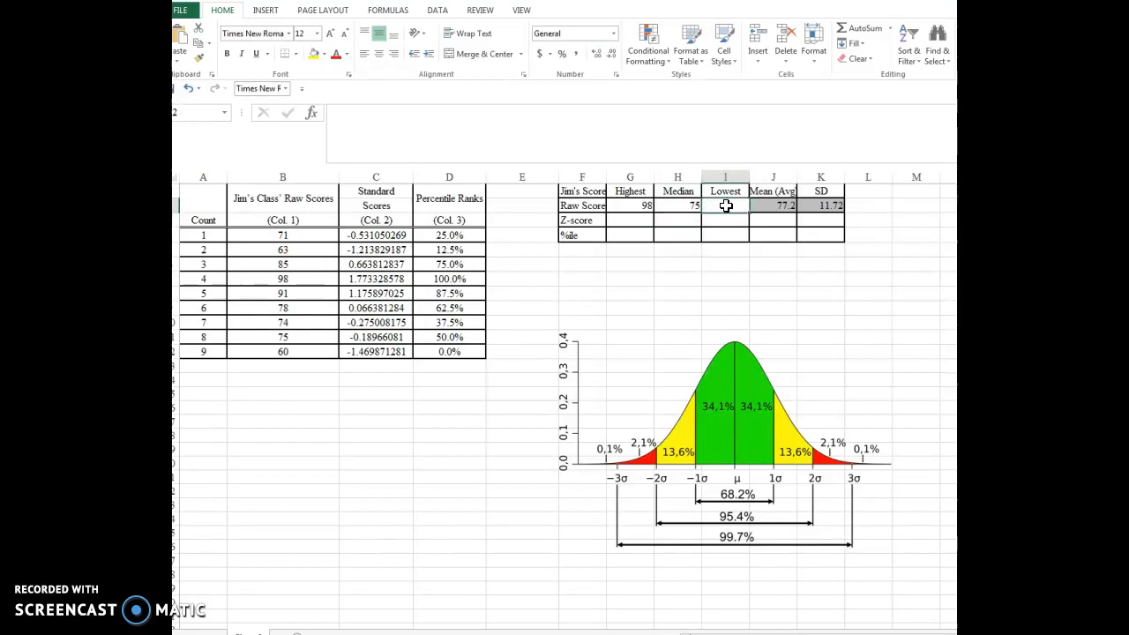
text(=min)
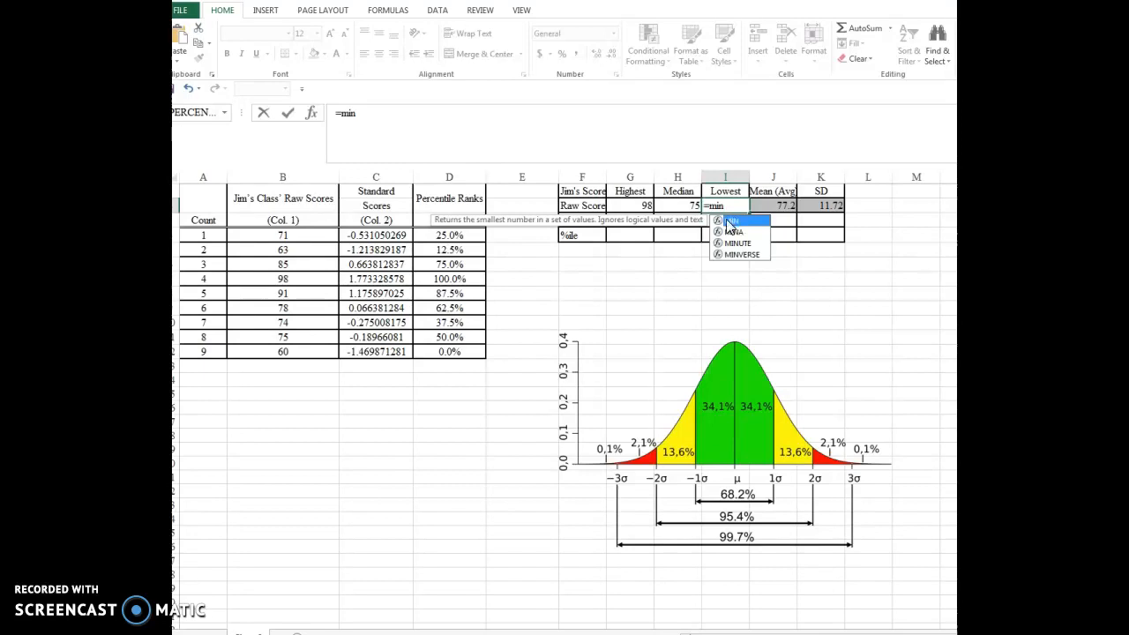
double_click(737, 219)
drag(305, 236, 303, 351)
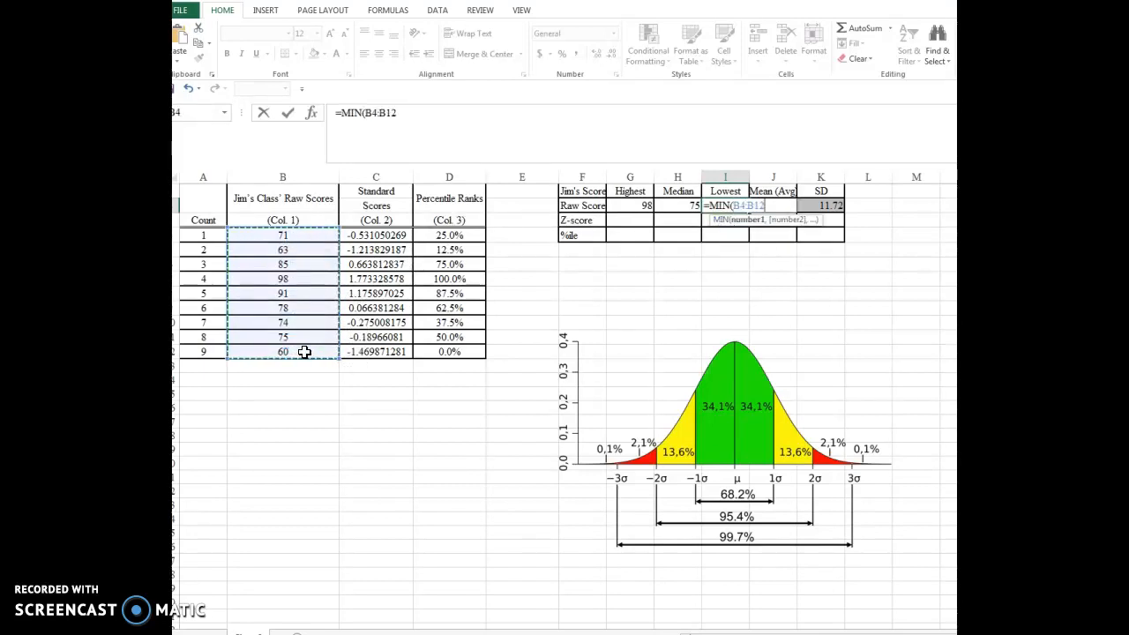
key(Return)
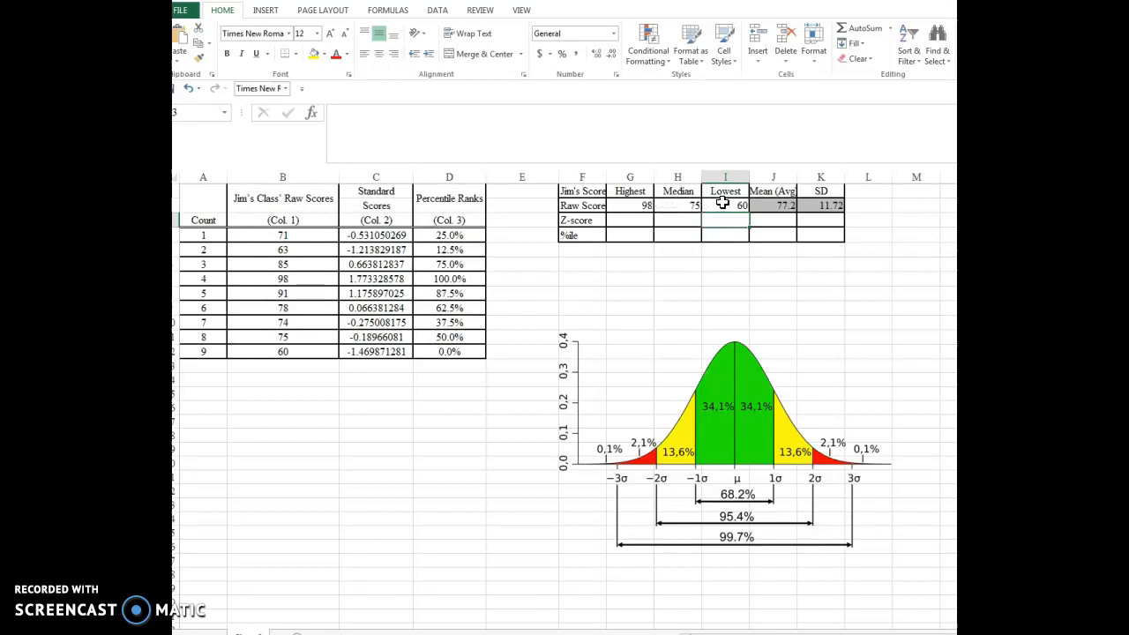
- Calculate the highest Z-score in G3 with the MAX function over the standard scores C4:C12
click(640, 221)
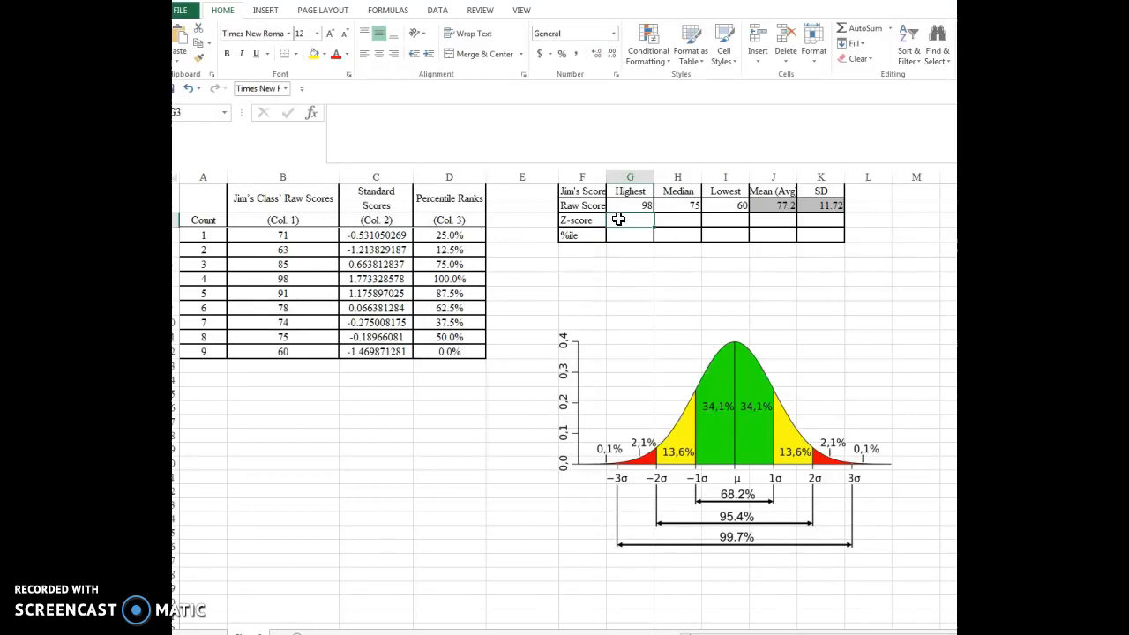
text(=ma)
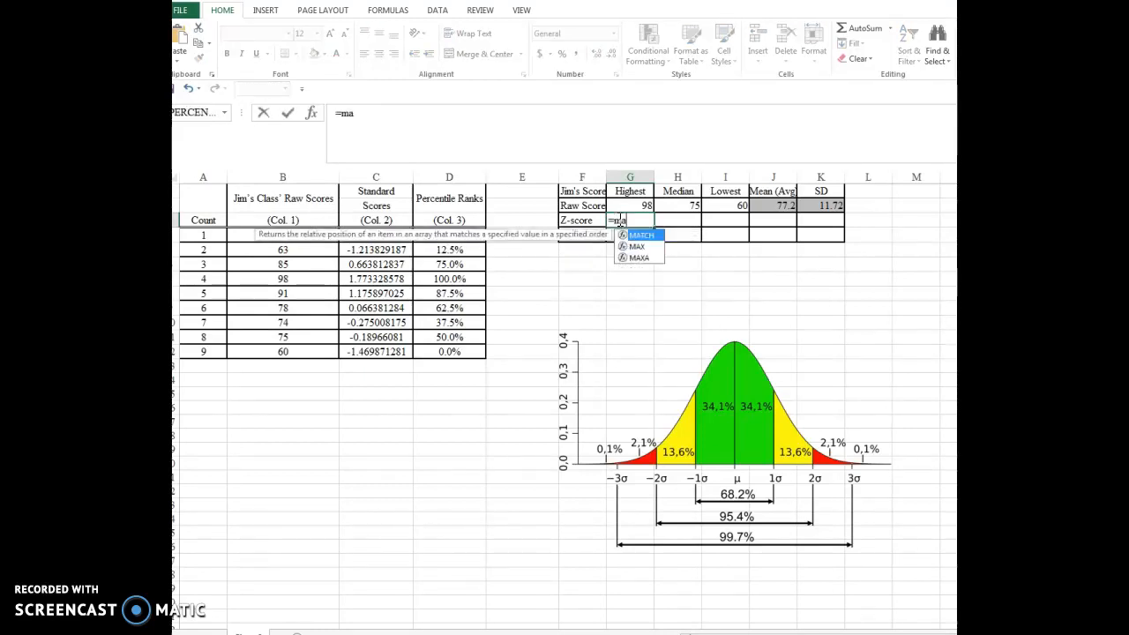
text(x)
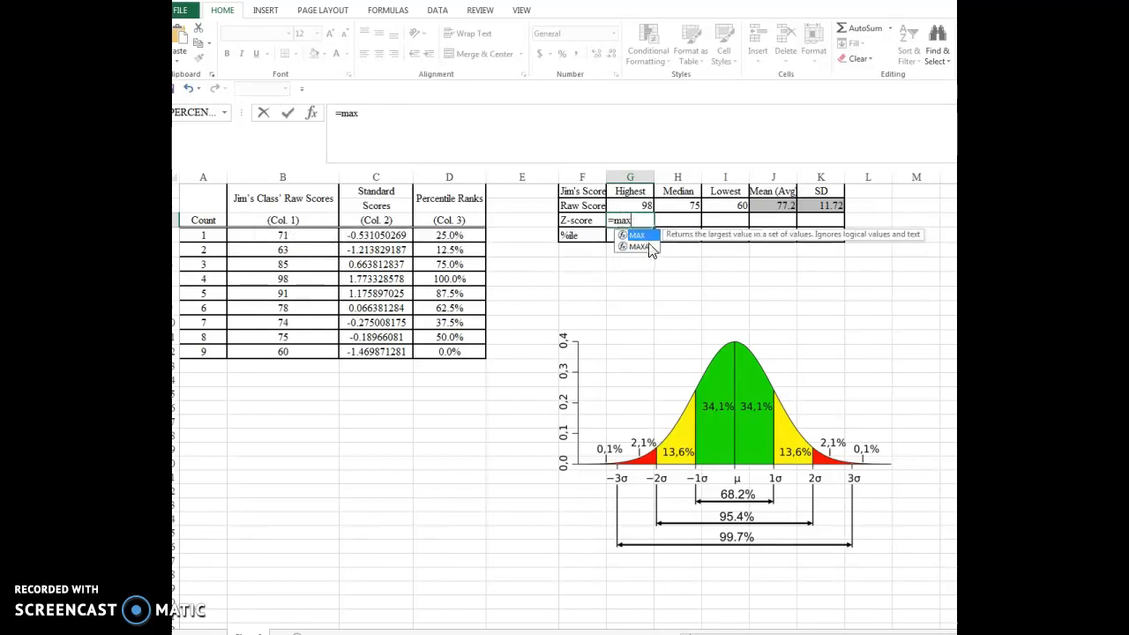
key(Tab)
drag(390, 234, 384, 357)
key(Return)
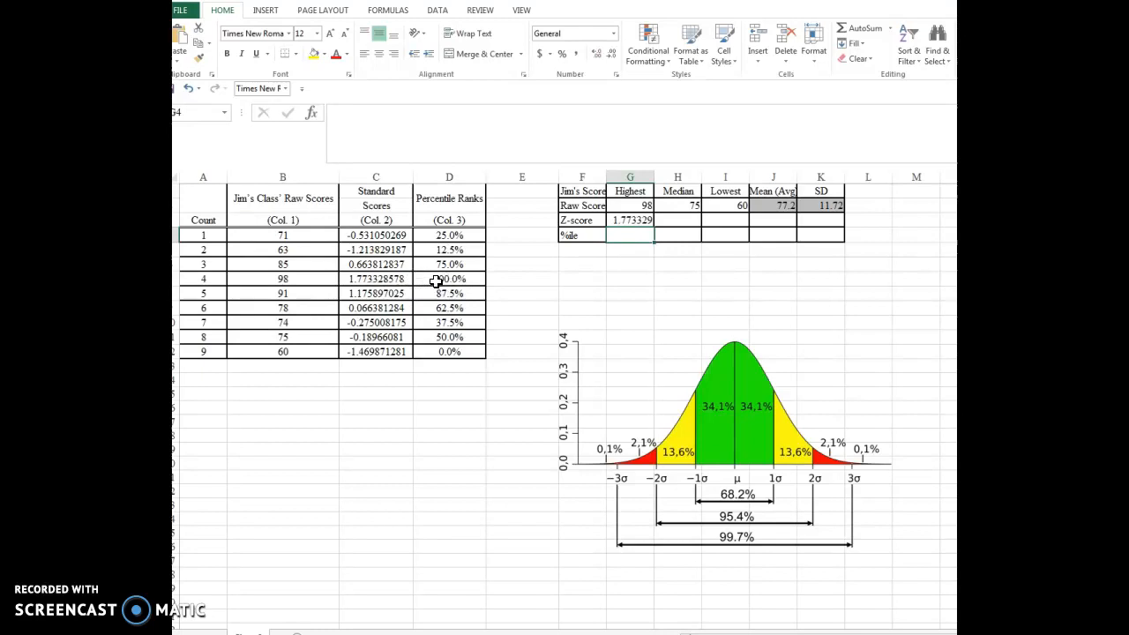
- Calculate the median Z-score in H3 with the MEDIAN function over C4:C12
click(683, 222)
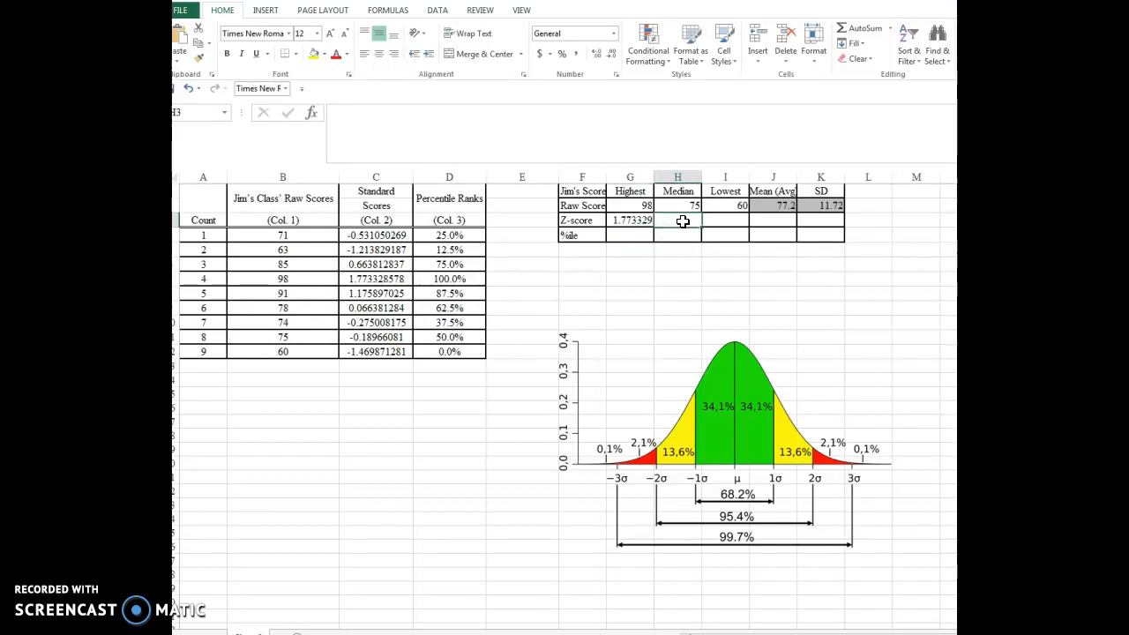
text(=med)
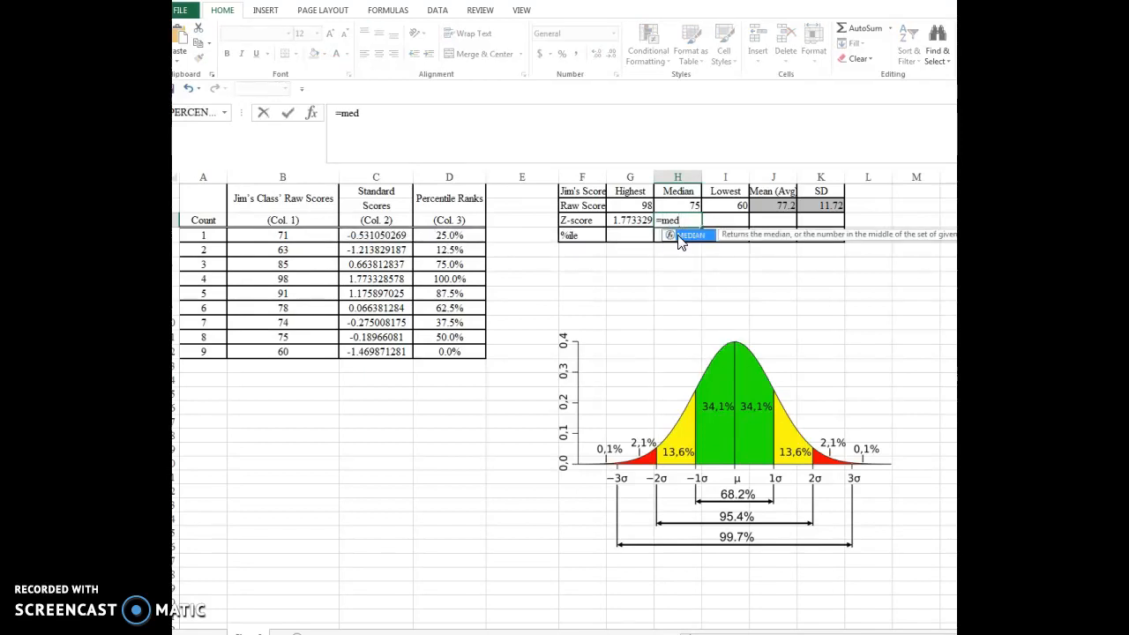
double_click(677, 236)
drag(388, 236, 373, 352)
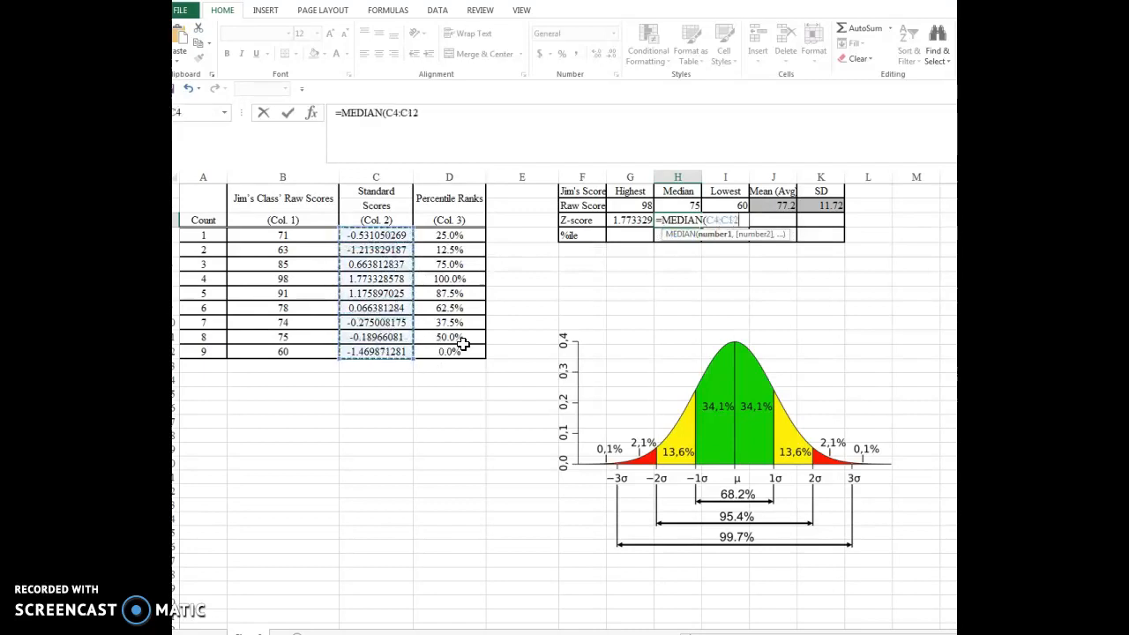
key(Return)
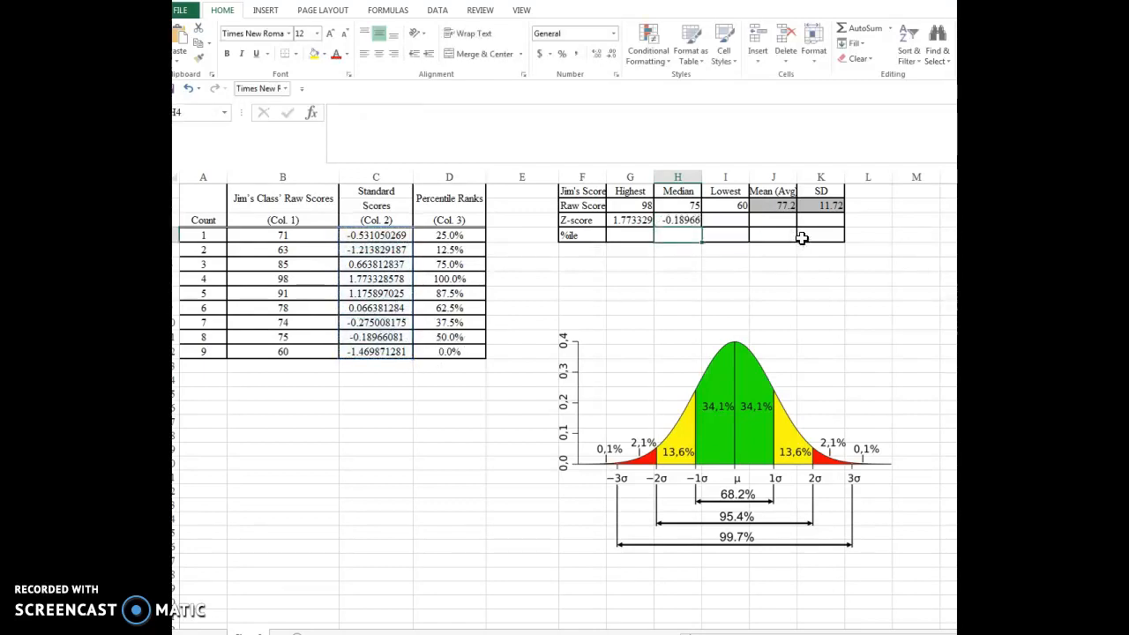
- Calculate the lowest Z-score in I3 with the MIN function over C4:C12
click(734, 221)
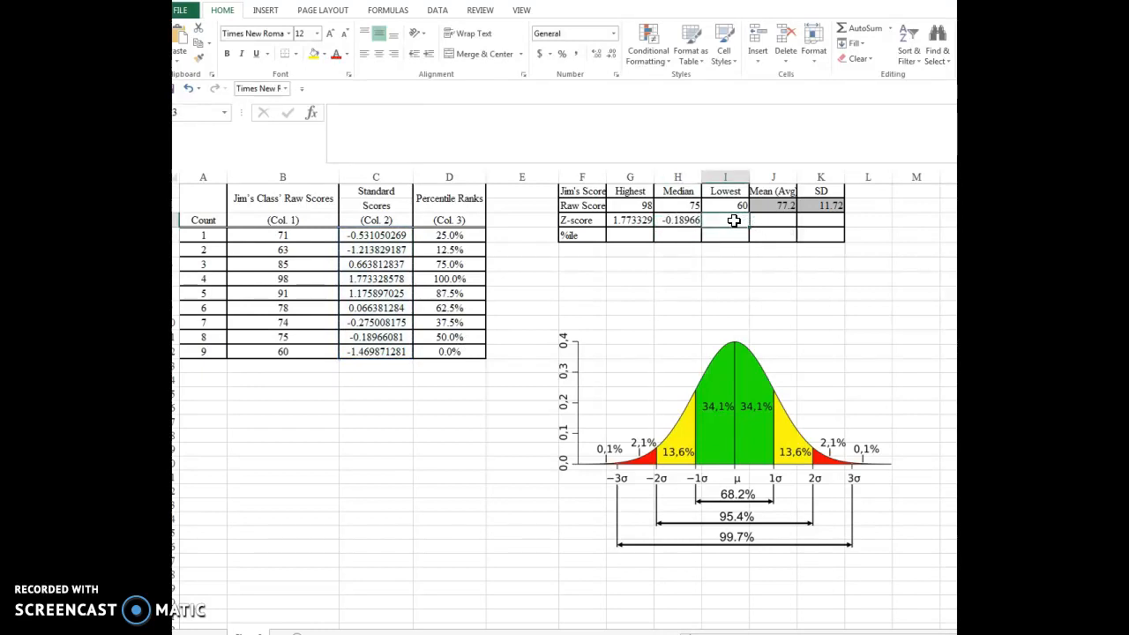
text(=)
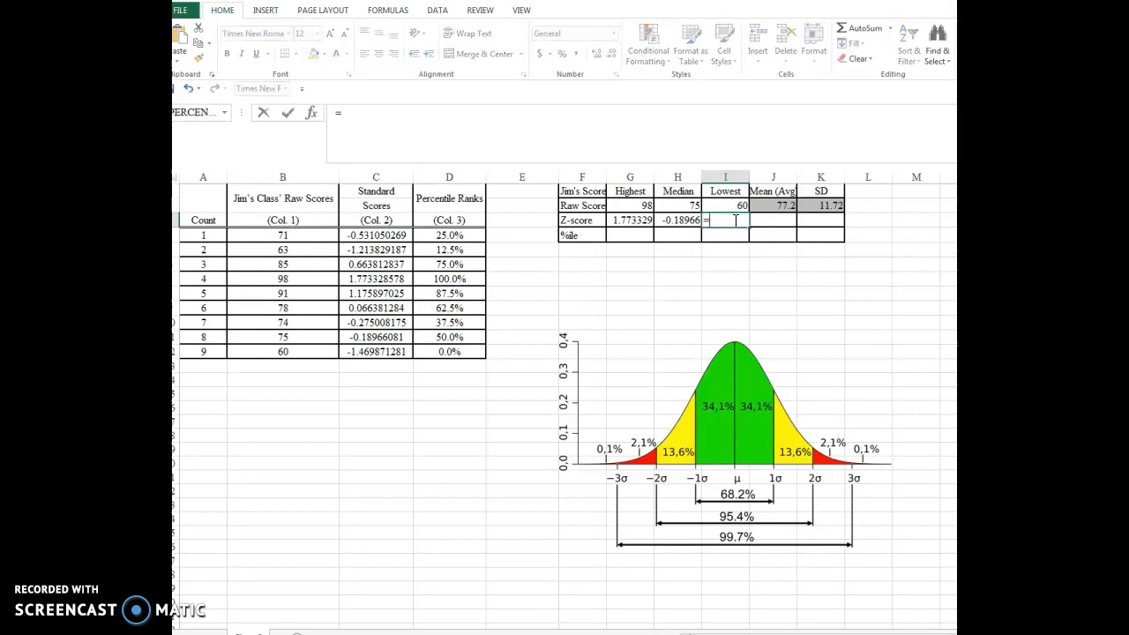
text(min)
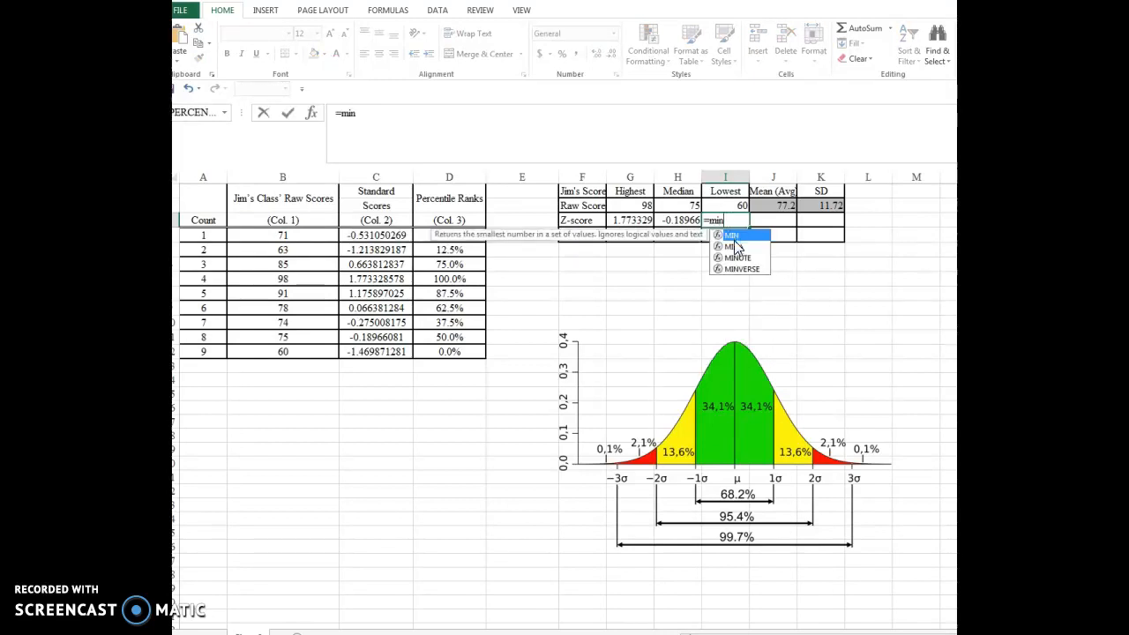
key(Tab)
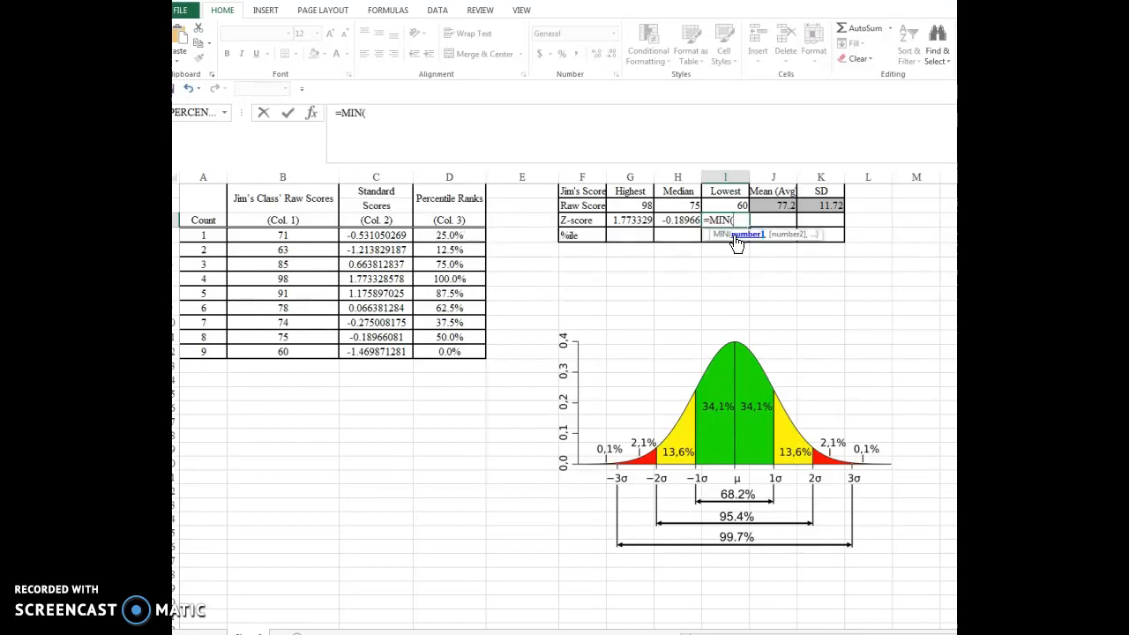
drag(377, 235, 389, 347)
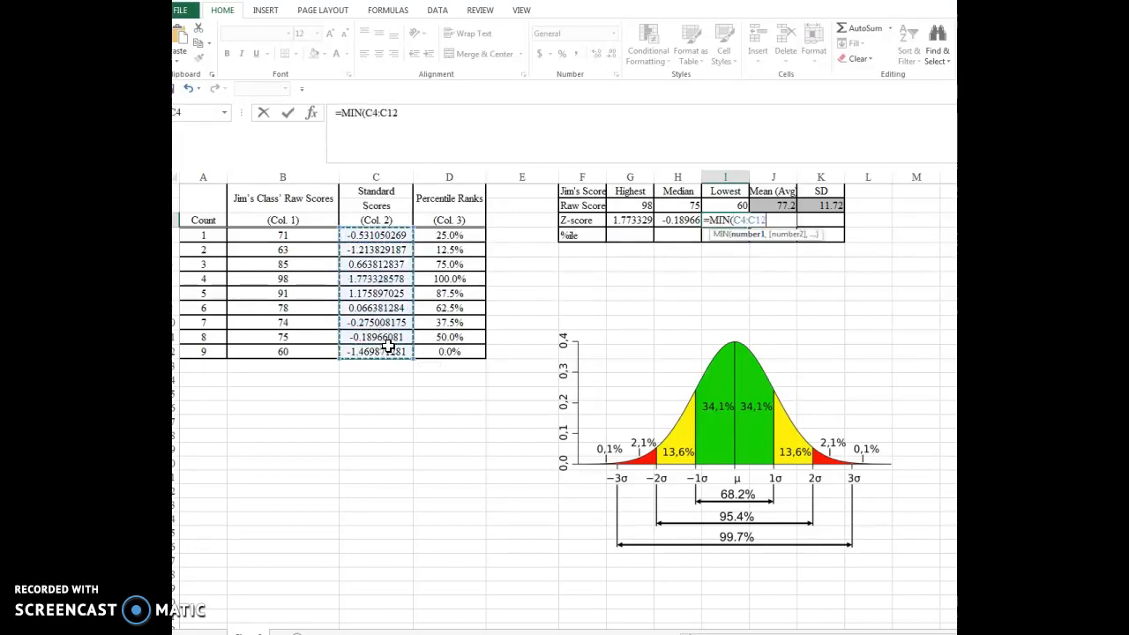
key(Return)
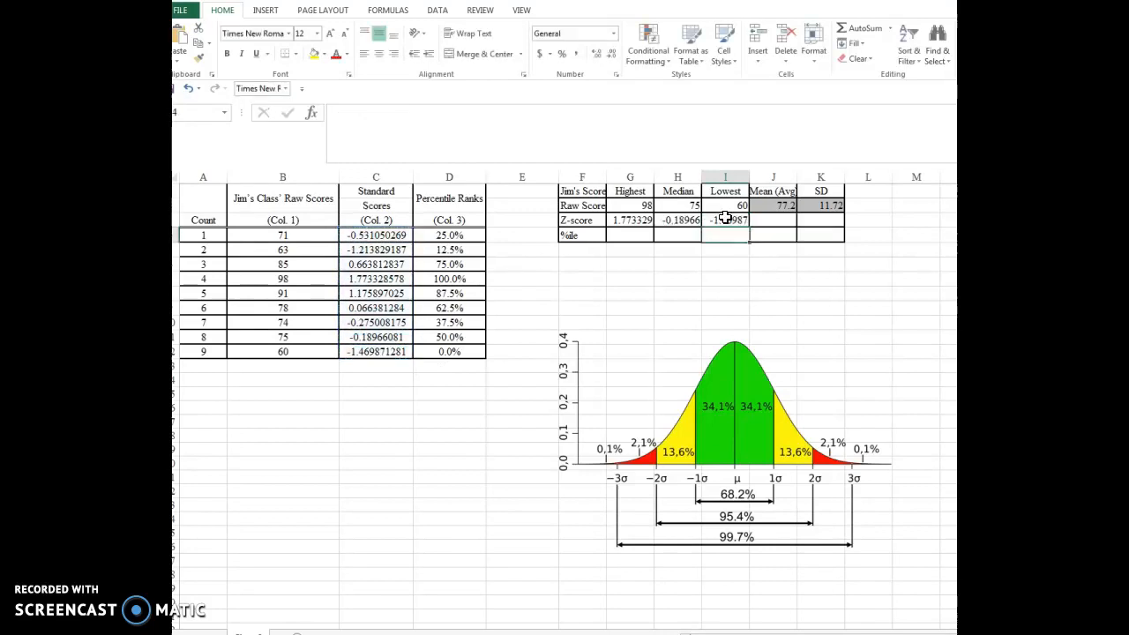
- Calculate the mean of the Z-scores in J3 with the AVERAGE function over C4:C12
click(780, 221)
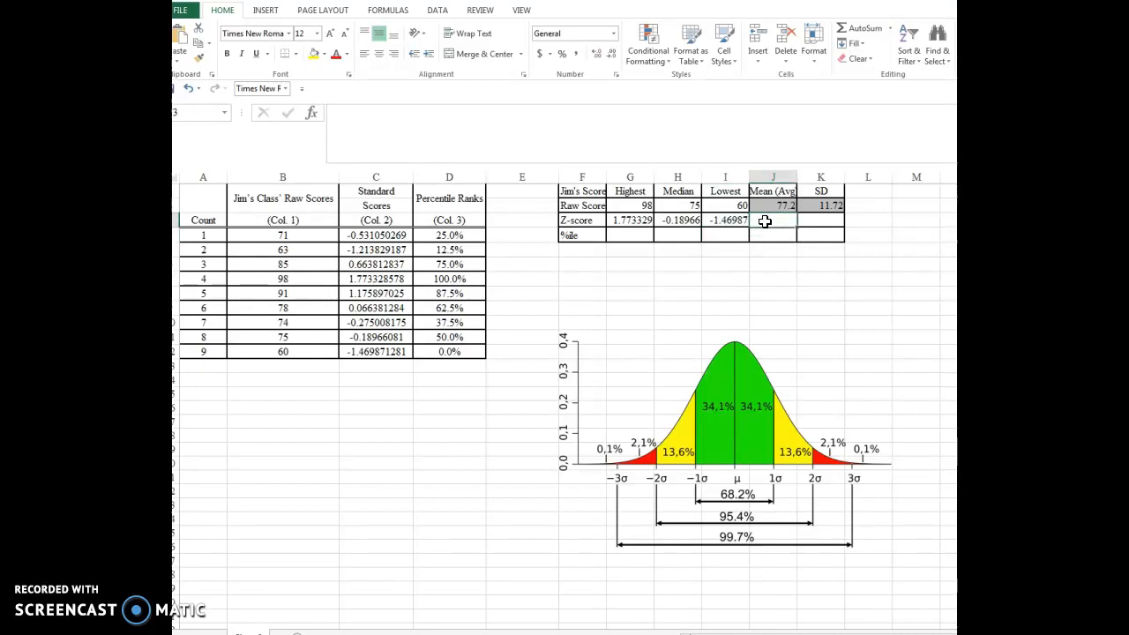
text(=)
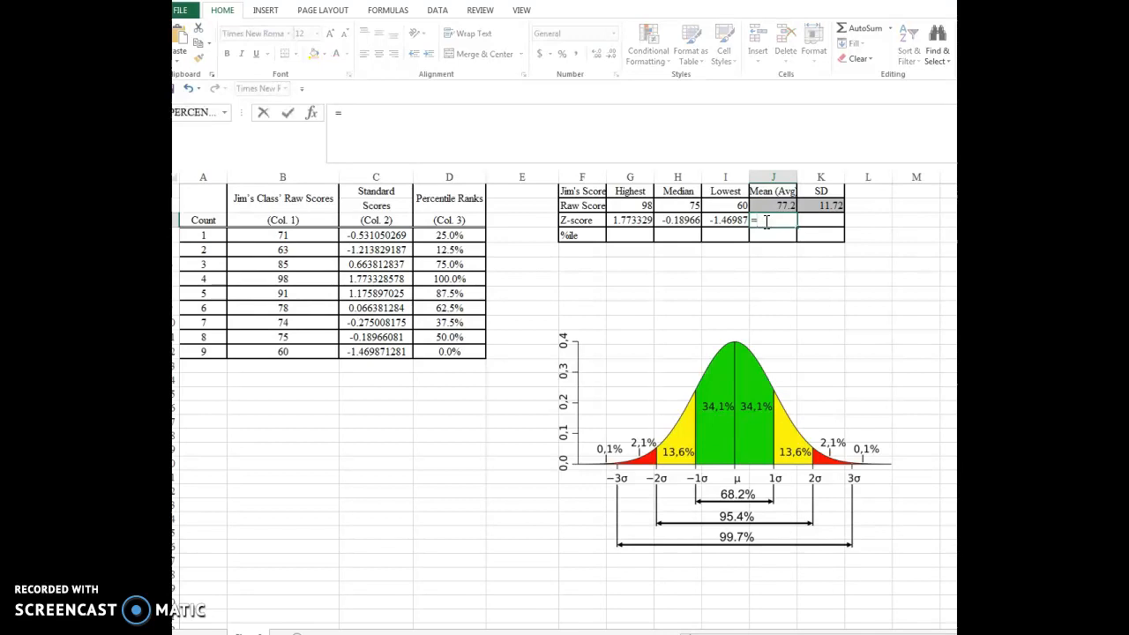
text(avg)
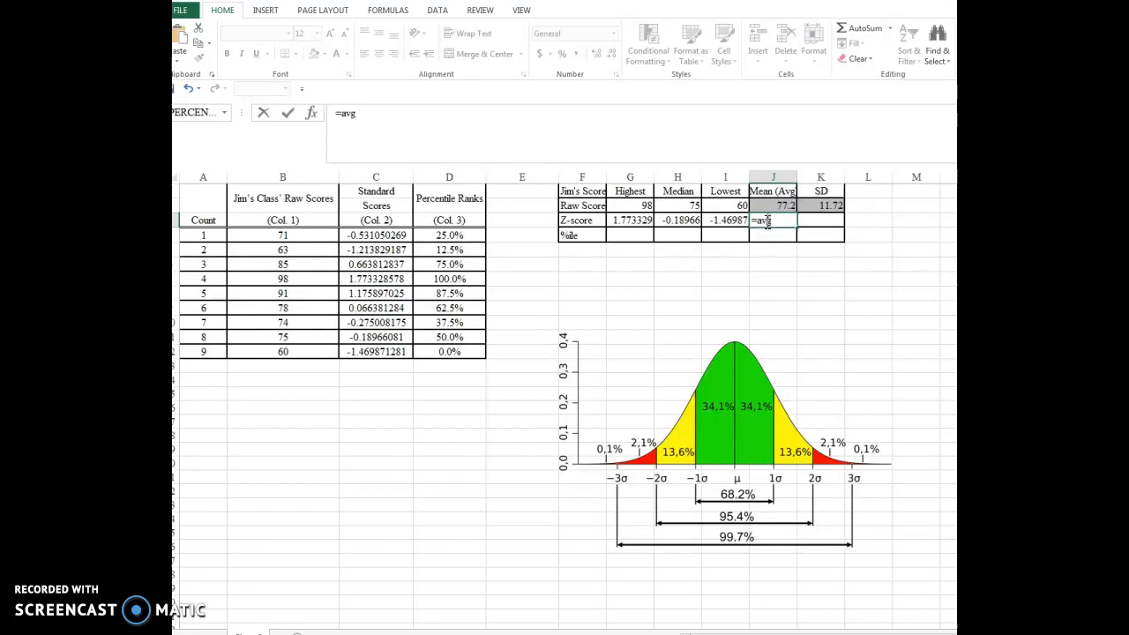
key(BackSpace)
text(erage)
double_click(781, 236)
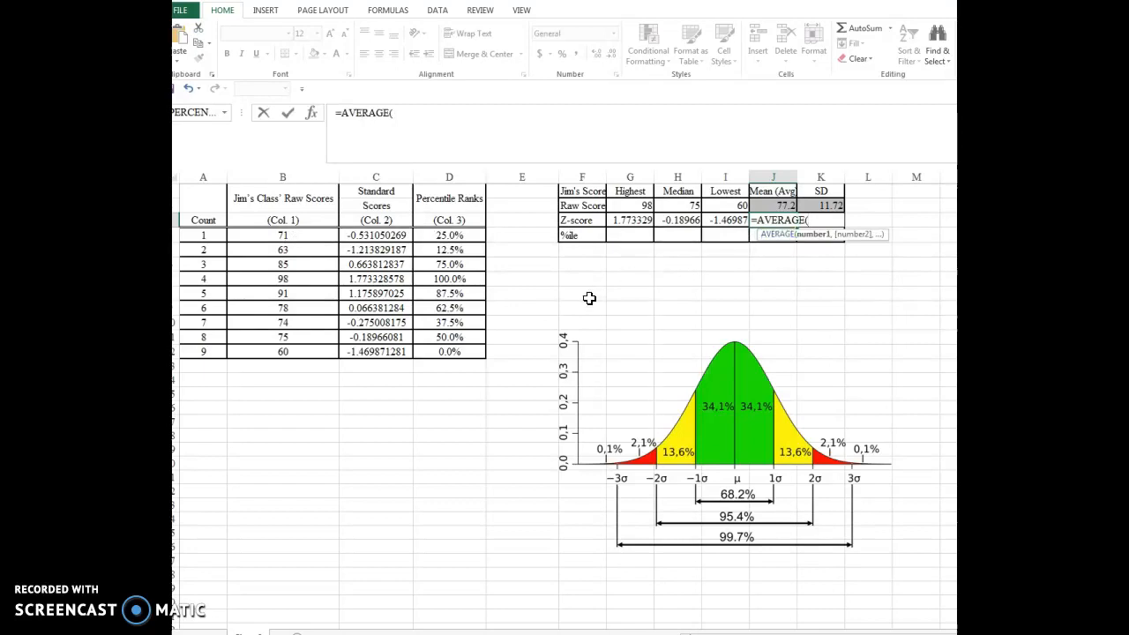
drag(397, 234, 371, 350)
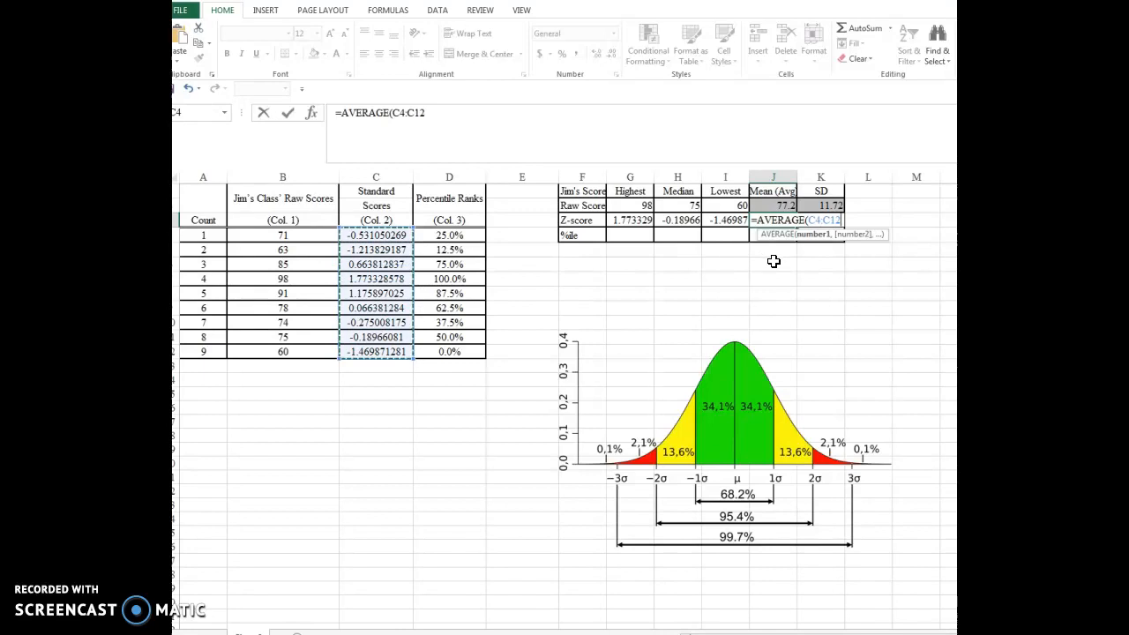
key(Return)
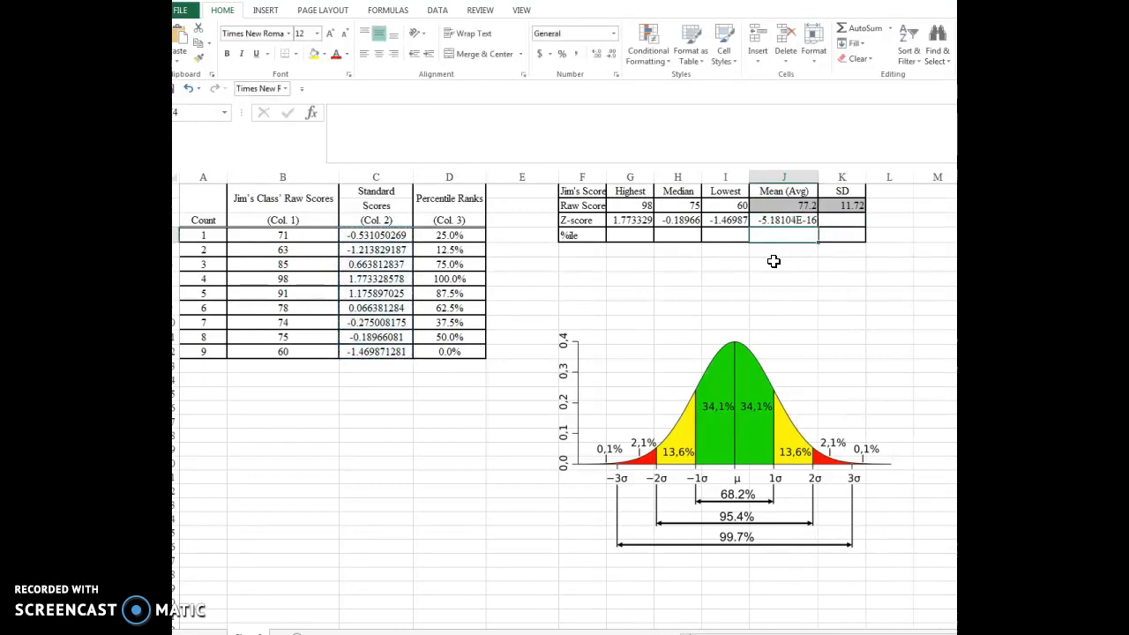
- Format the mean Z-score in J3 as a Number with two decimal places
click(795, 219)
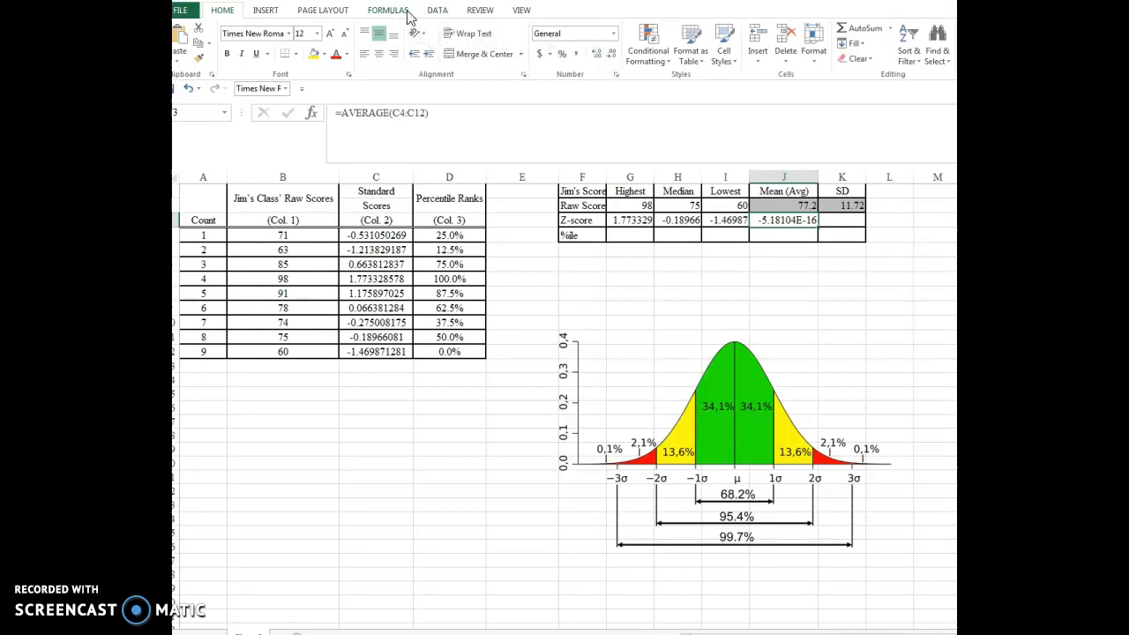
click(437, 12)
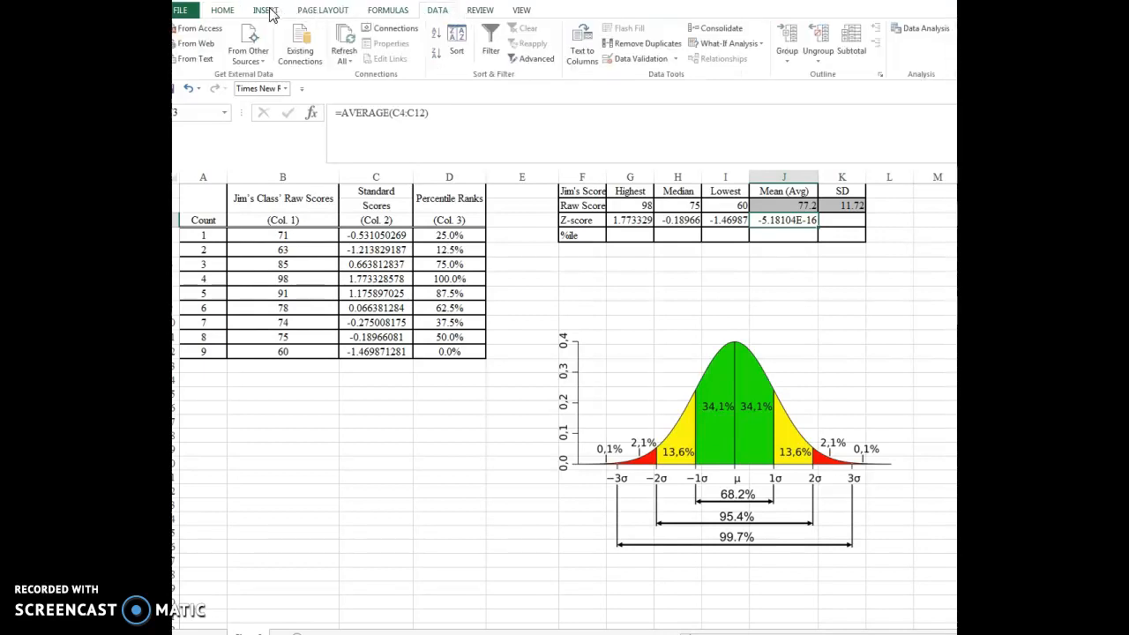
click(311, 16)
click(227, 12)
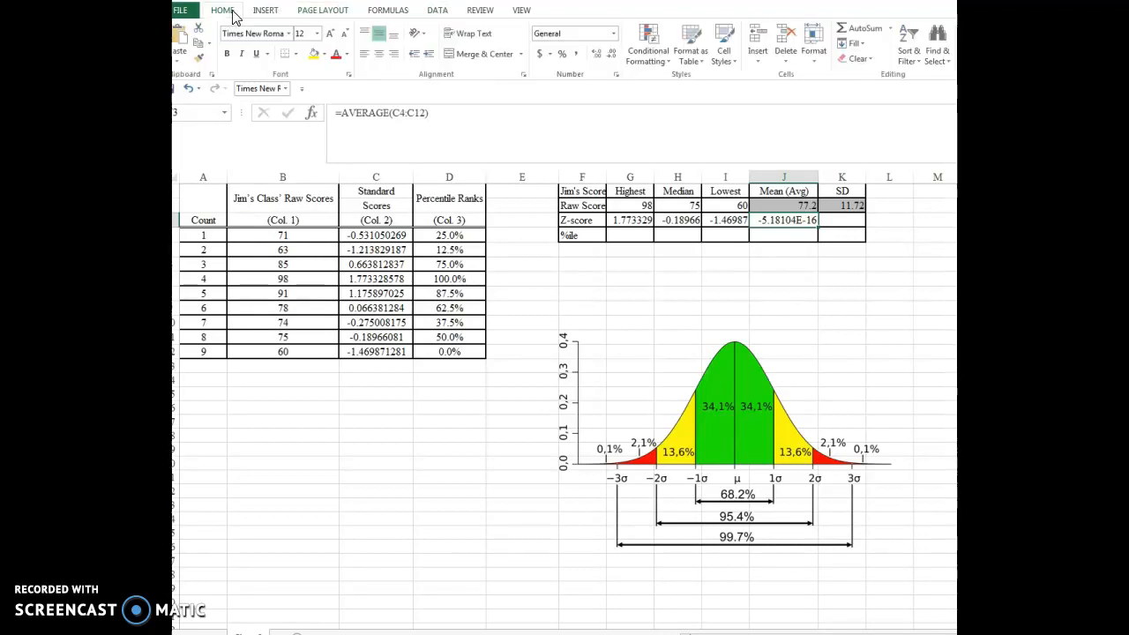
click(613, 34)
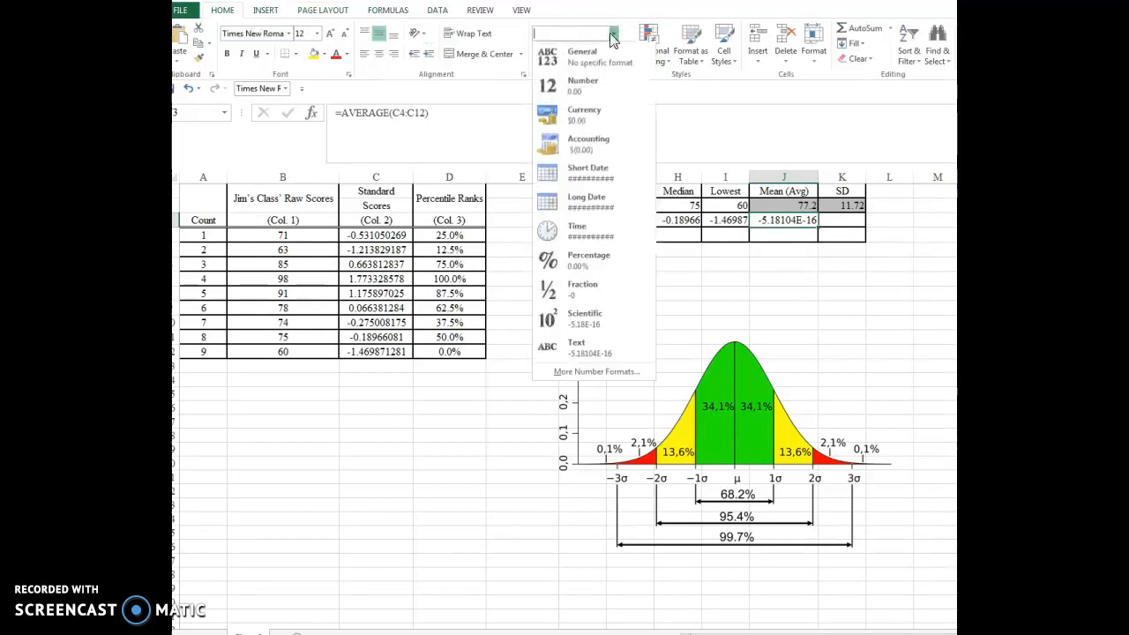
click(591, 88)
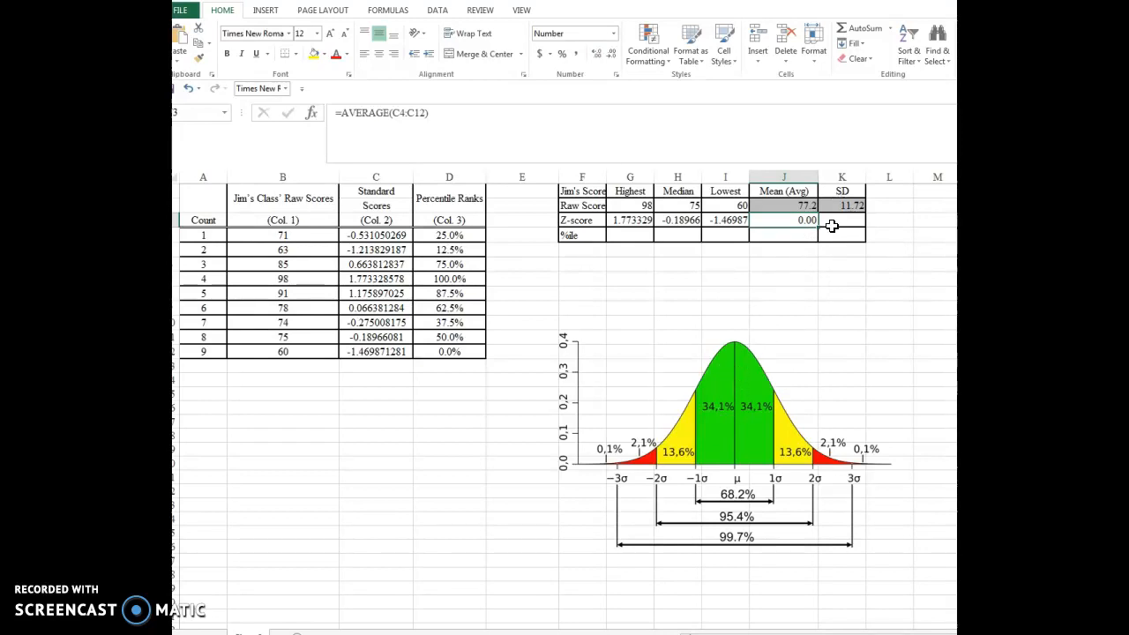
click(844, 220)
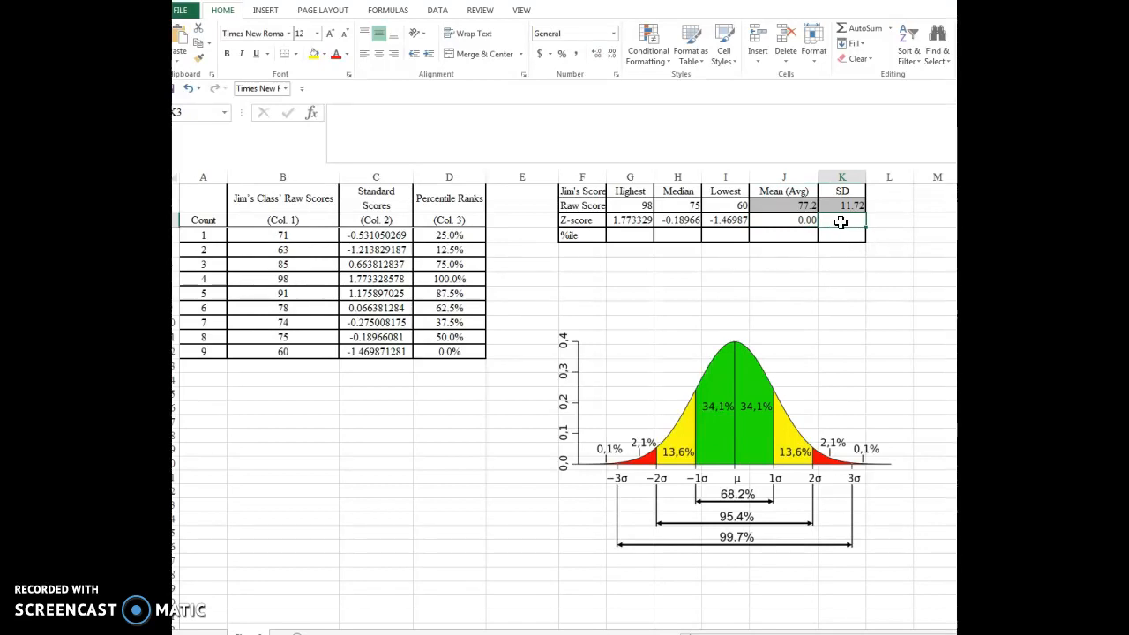
text(st)
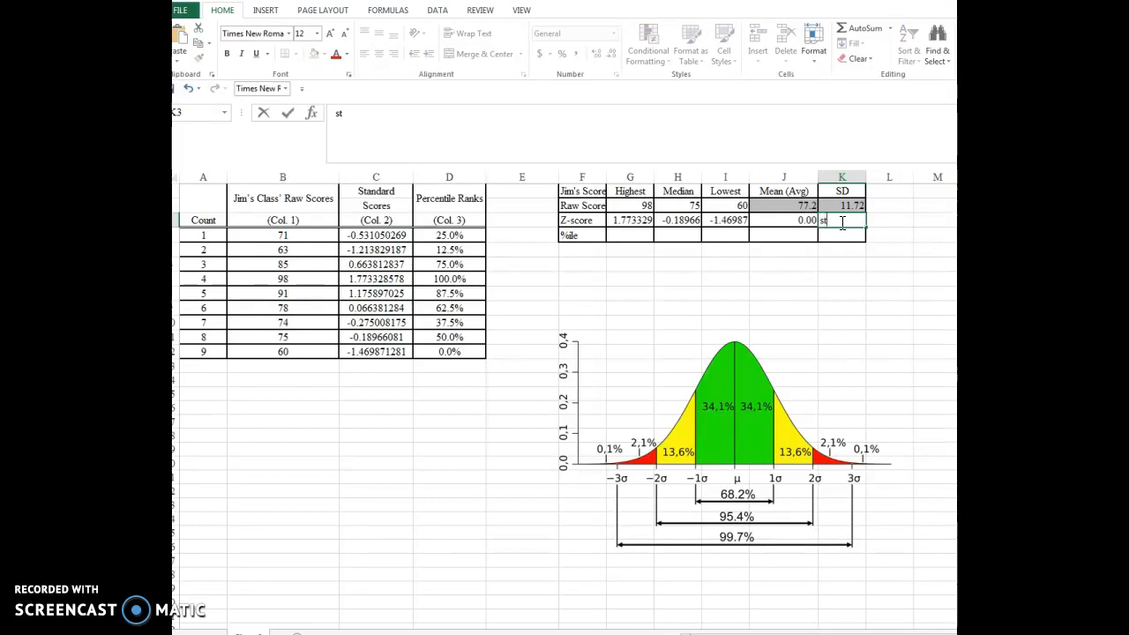
text(=st)
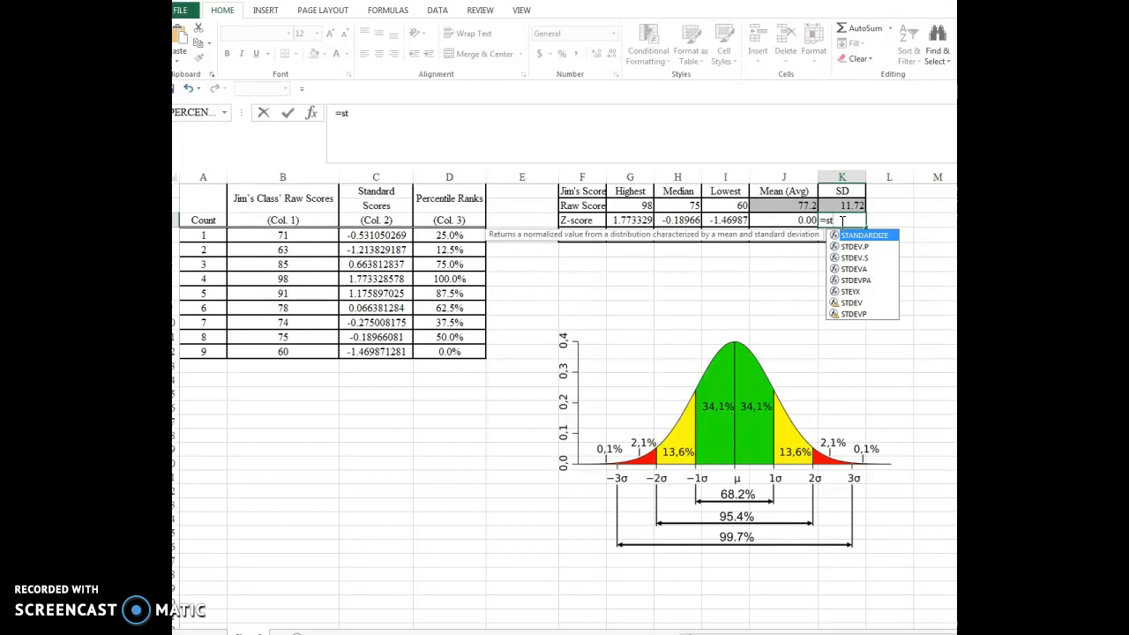
text(andar)
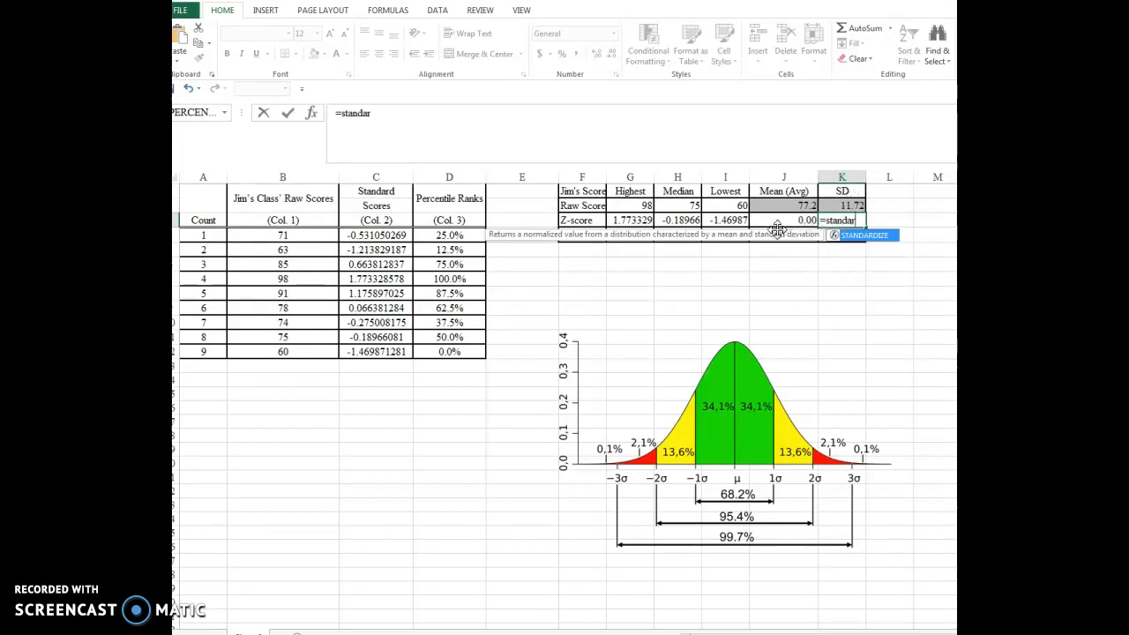
drag(856, 222, 829, 227)
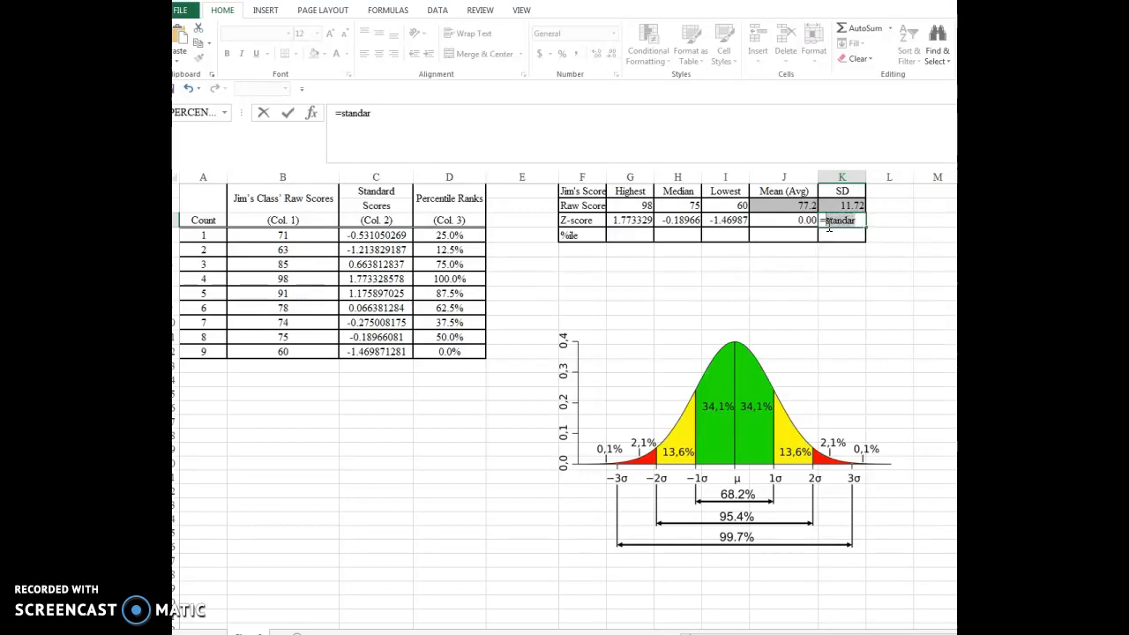
key(BackSpace)
key(BackSpace)
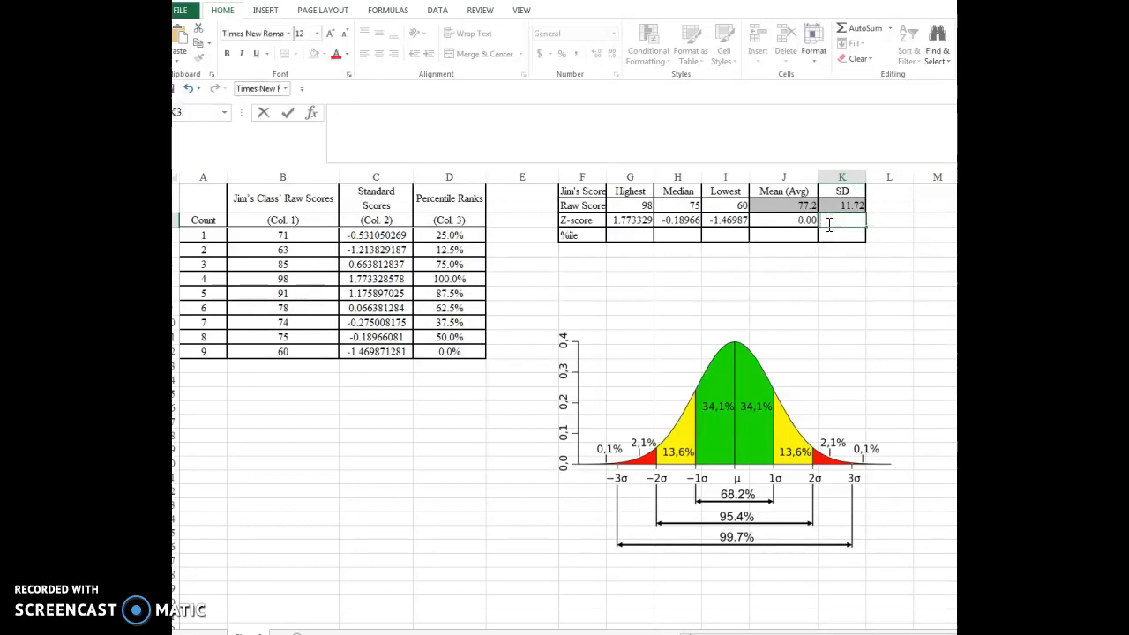
- Calculate the standard deviation of the Z-scores in K3 with the STDEV.P function over C4:C12
click(312, 112)
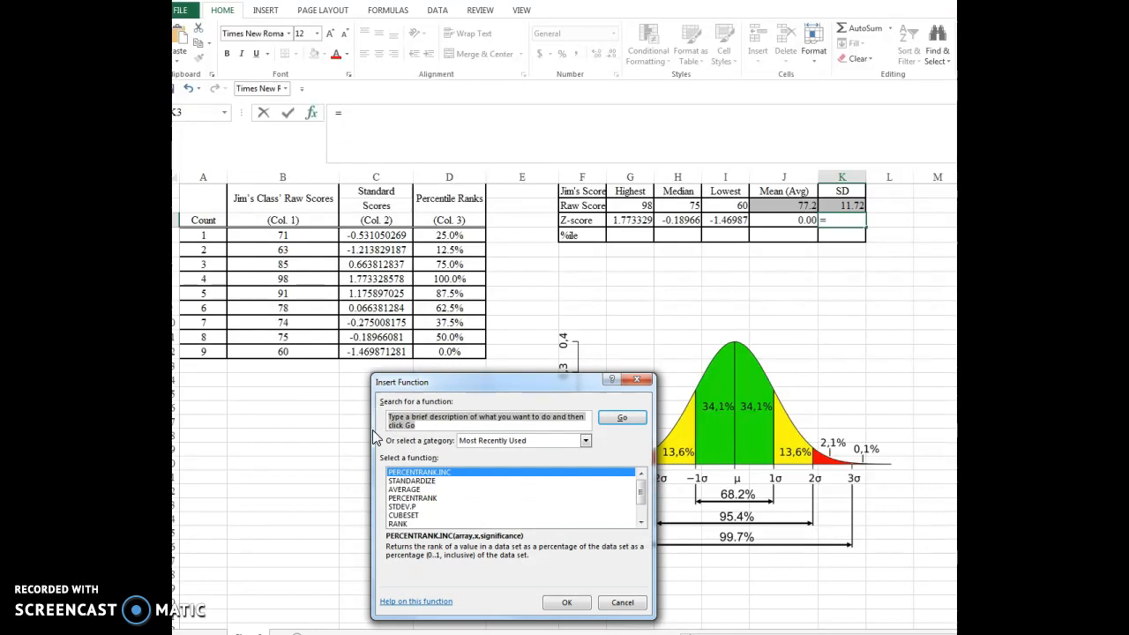
text(standRD)
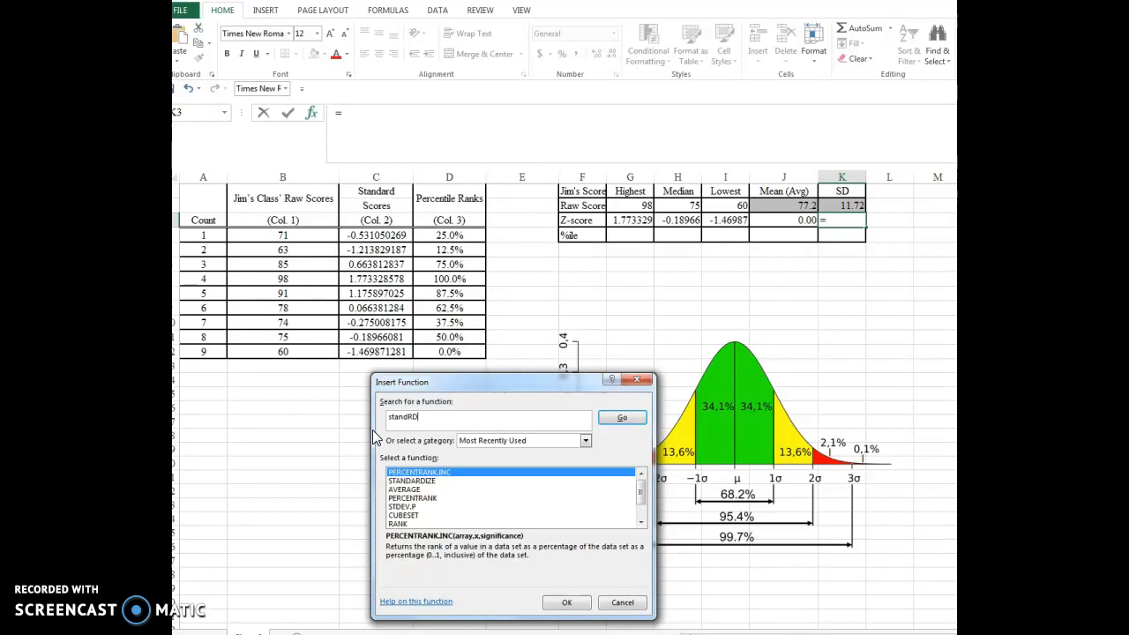
click(620, 419)
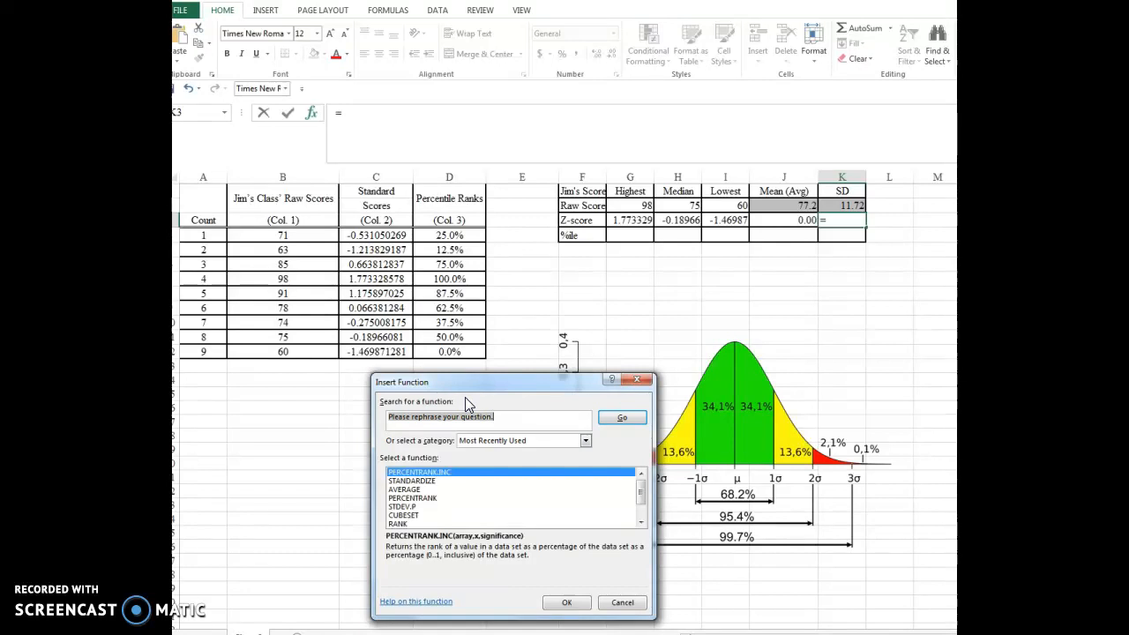
click(412, 506)
click(568, 603)
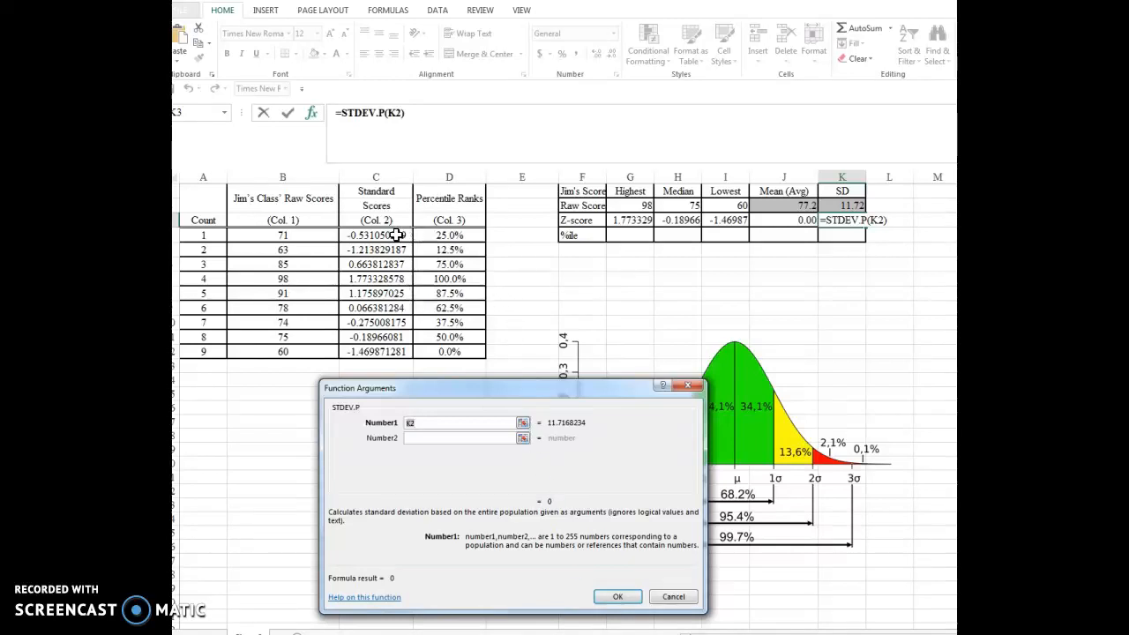
drag(389, 233, 380, 350)
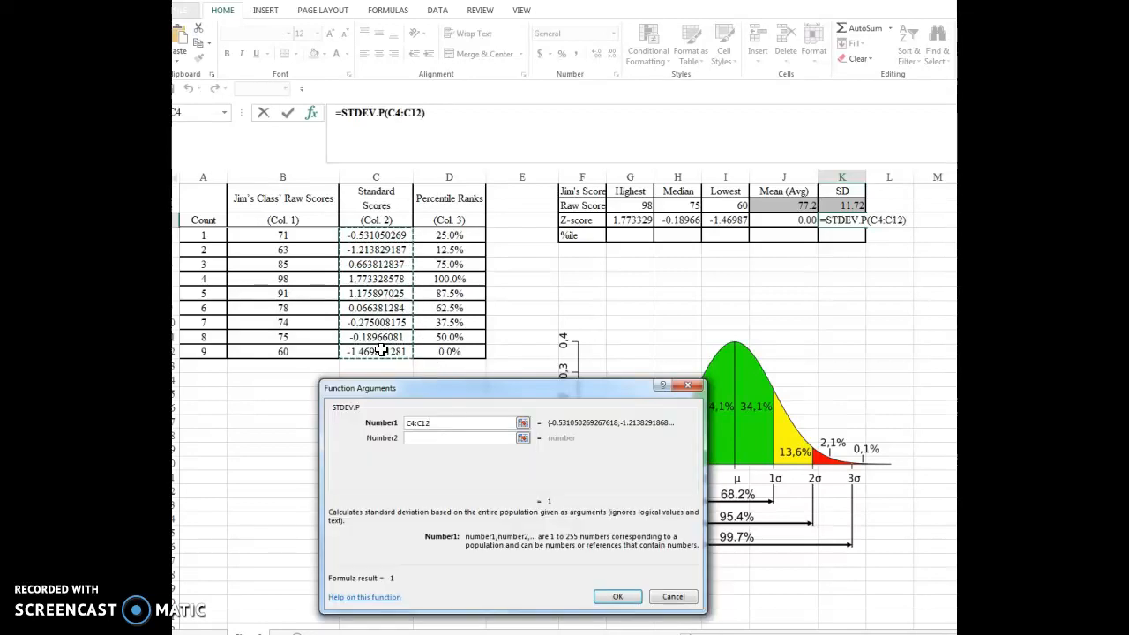
key(Return)
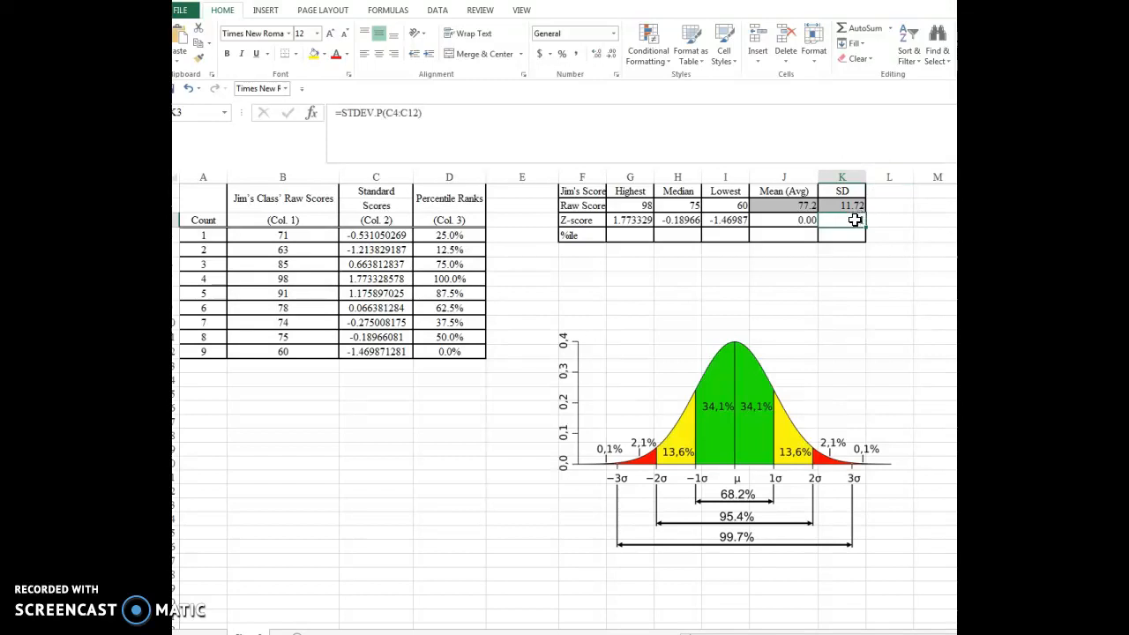
- Enlarge the normal curve picture below the summary table by extending its upper-left corner outward, and deselect it
click(631, 340)
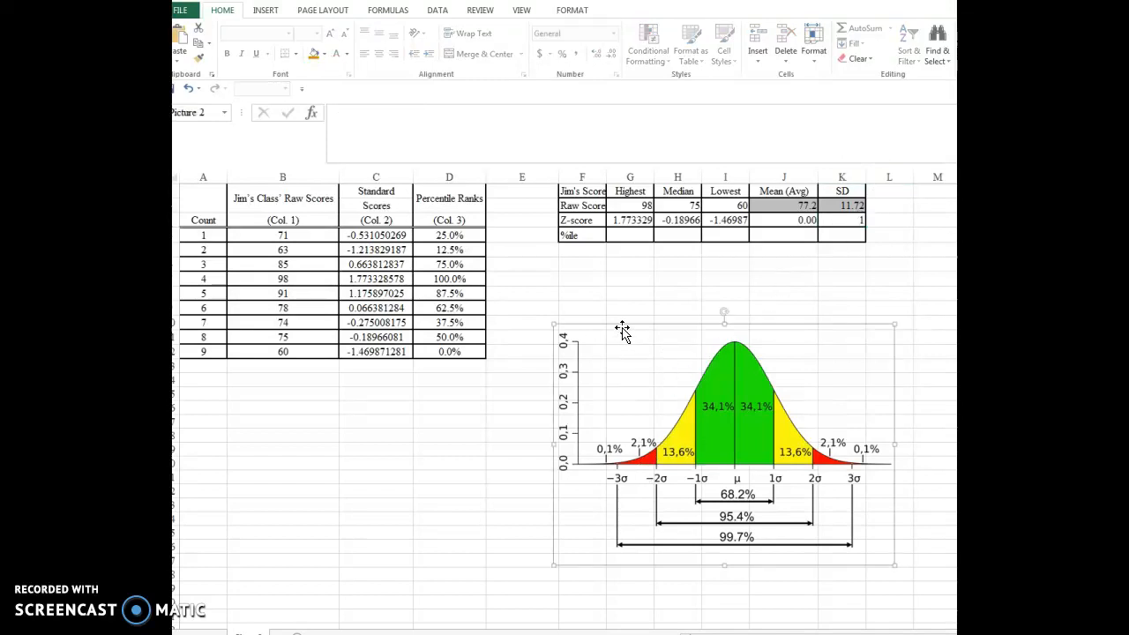
drag(550, 321, 550, 290)
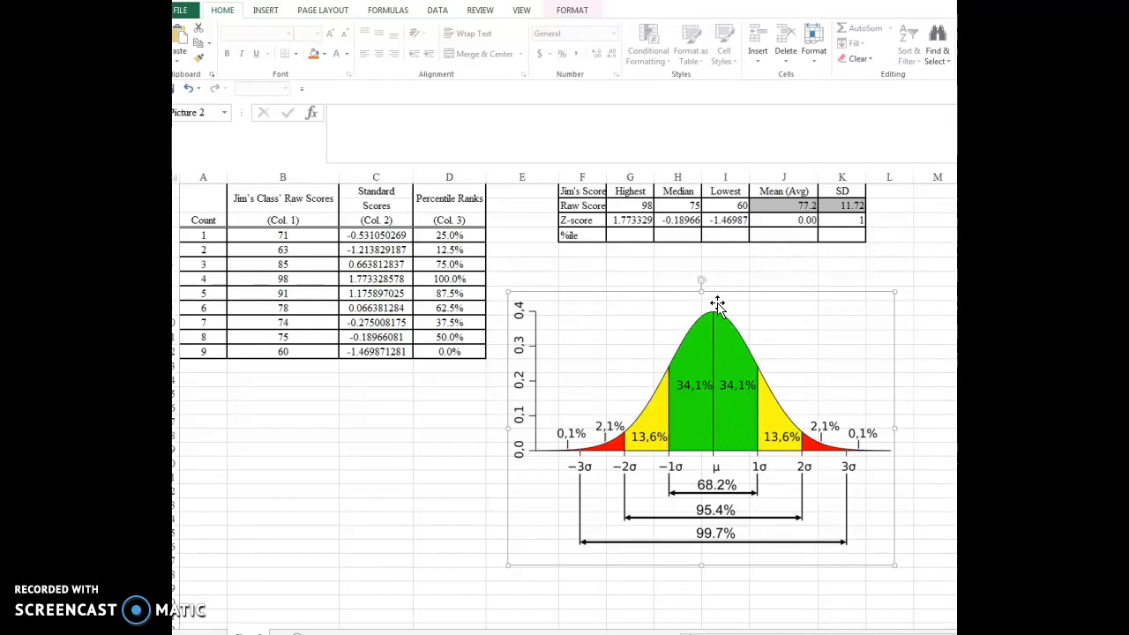
click(423, 522)
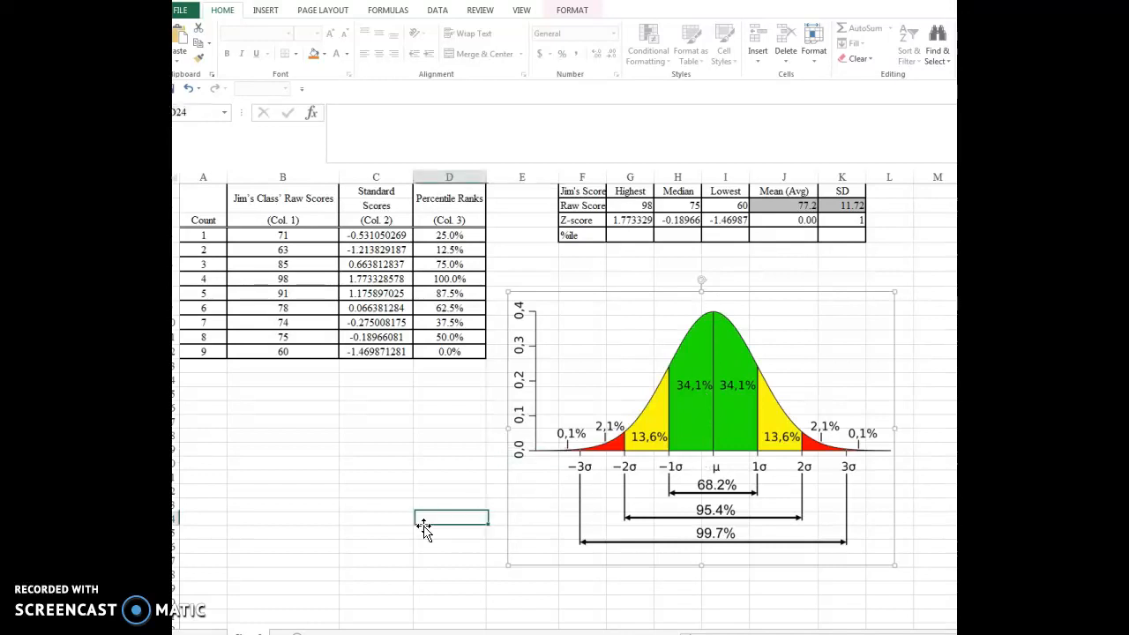